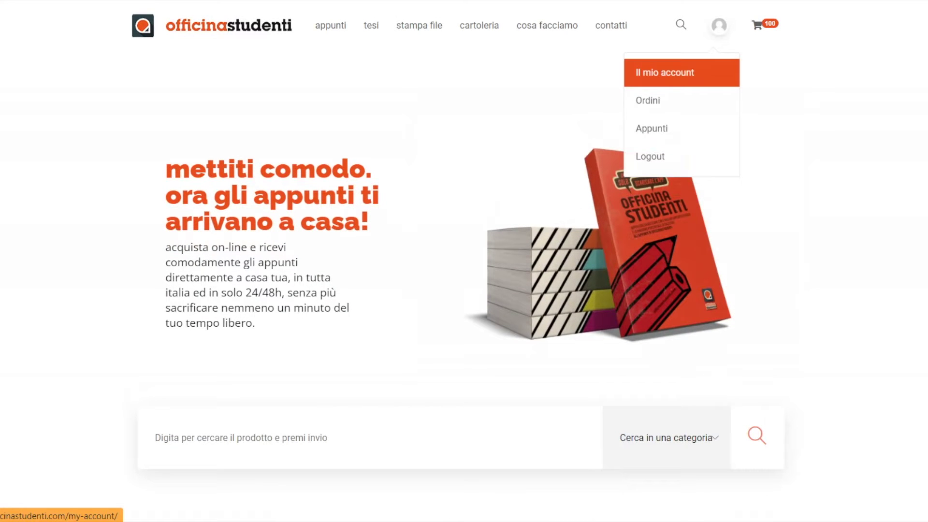
Go through Il mio account and Appunti condivisi/vendo Appunti to Vendi un nuovo appunto.
left_click(664, 73)
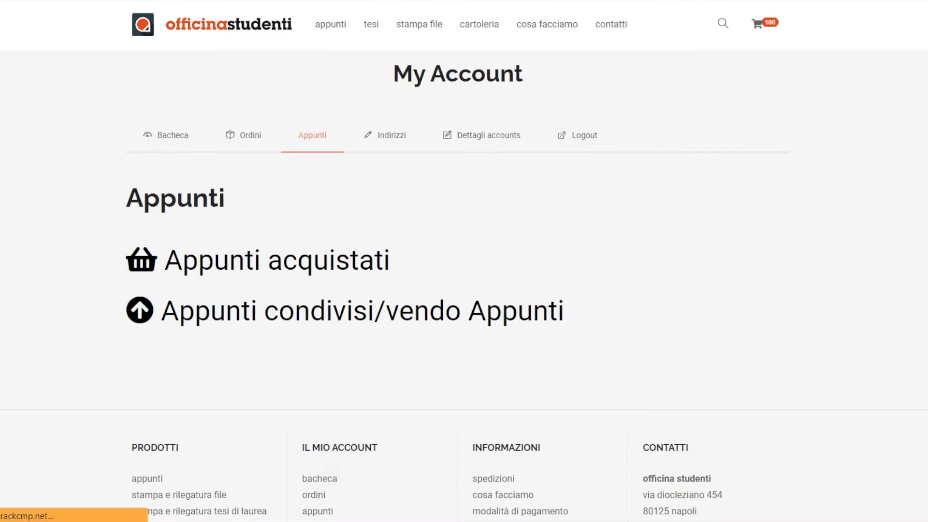
left_click(362, 310)
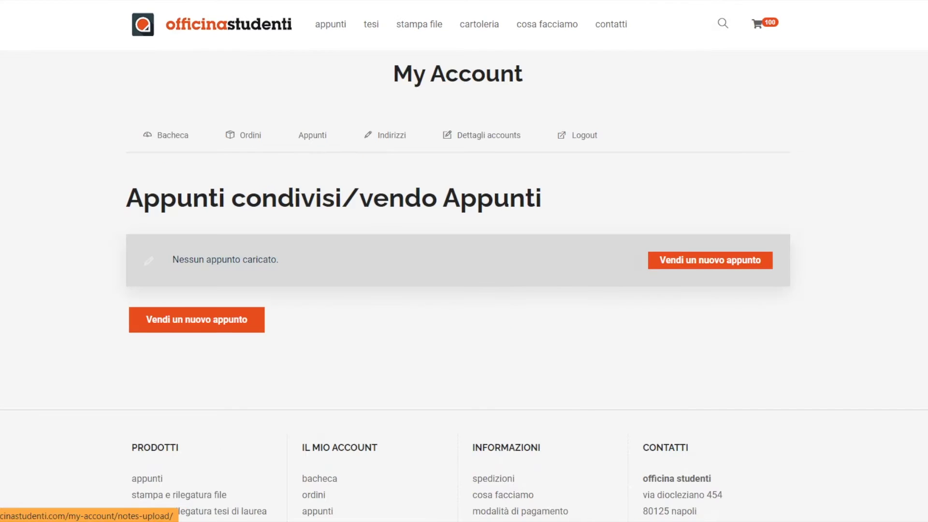
left_click(197, 320)
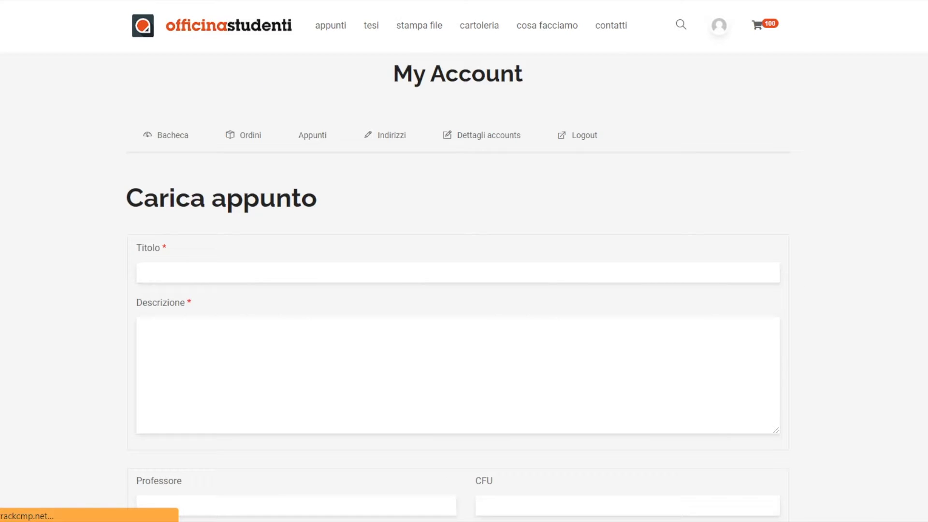
Fill Titolo from the saved suggestion and paste the prepared text into Descrizione.
left_click(145, 273)
key("Down")
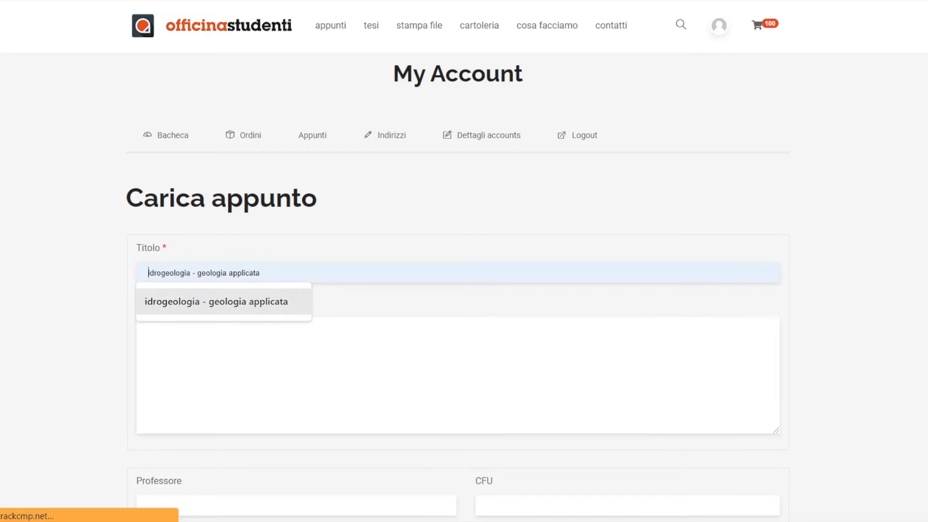
key("Return")
key("Tab")
scroll(458, 290, "down", 1)
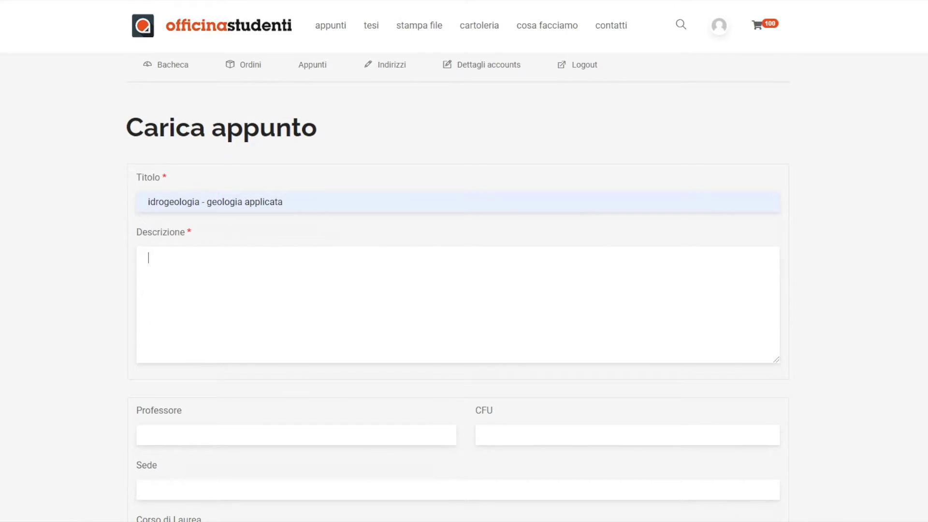
right_click(153, 258)
left_click(186, 372)
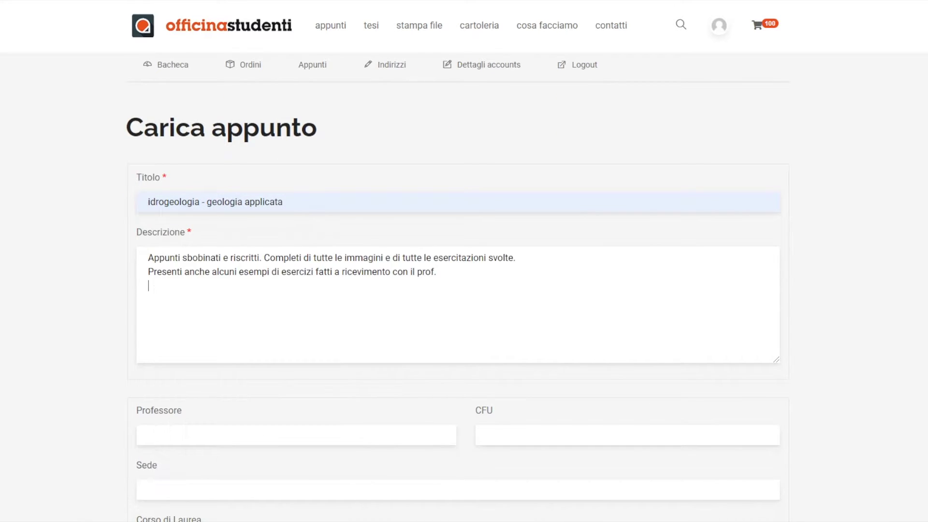
Enter professor esposito, CFU 9, montesantangelo, scienze geologiche, sapienza and 2020 - 2021.
scroll(458, 290, "down", 4)
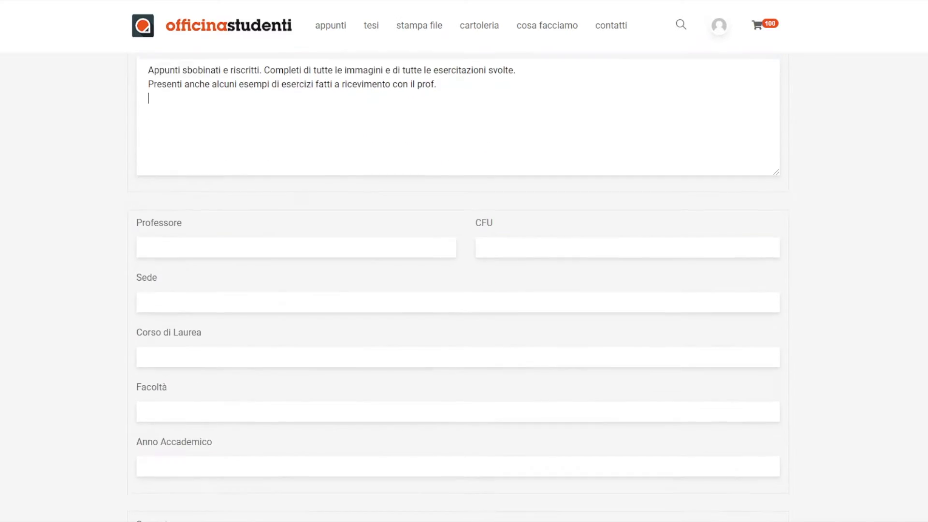
left_click(290, 217)
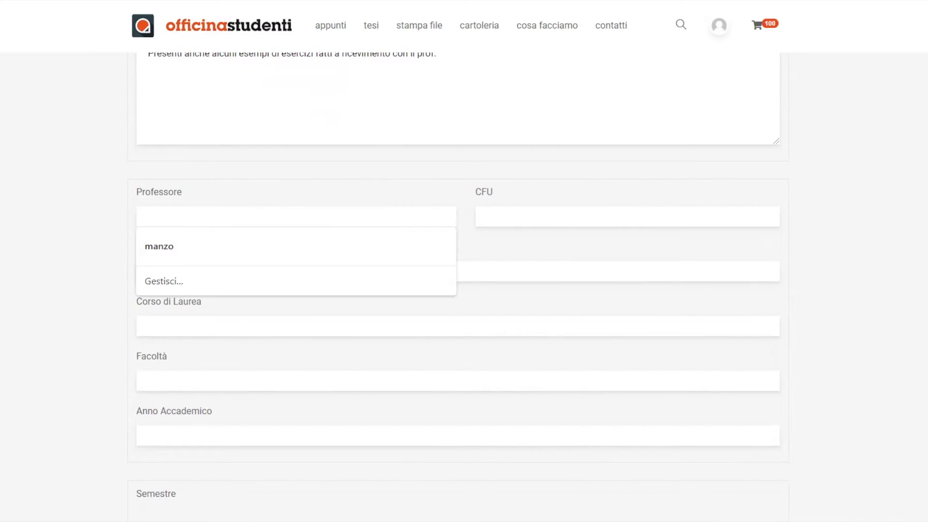
type("esposito")
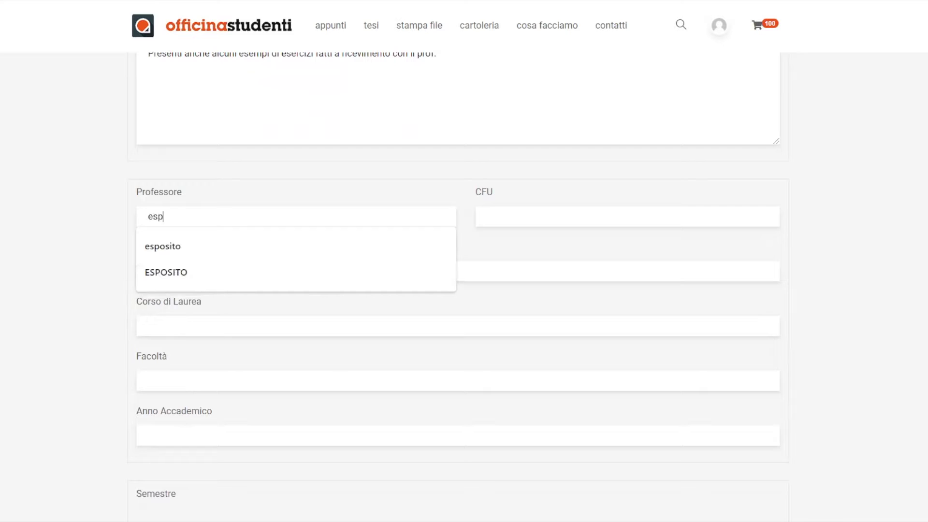
key("Tab")
type("9")
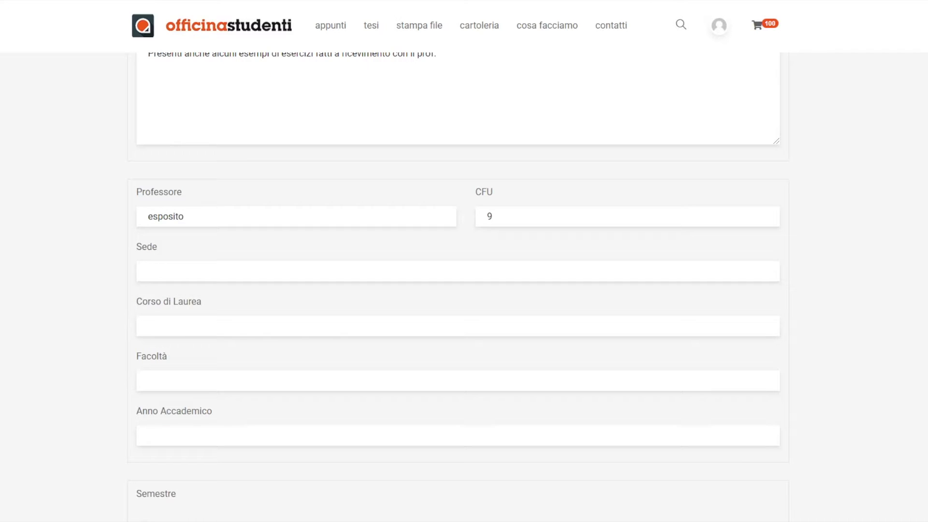
type("montesa")
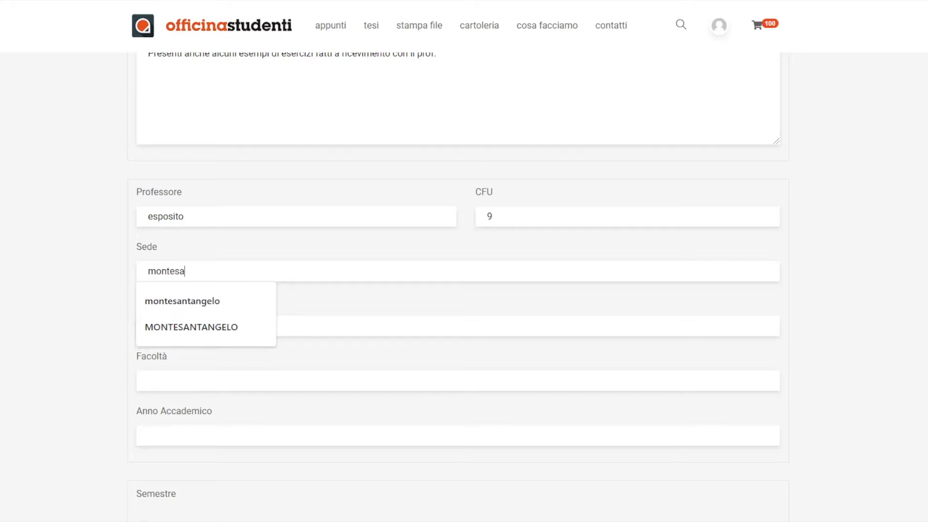
type("ntangelo")
key("Tab")
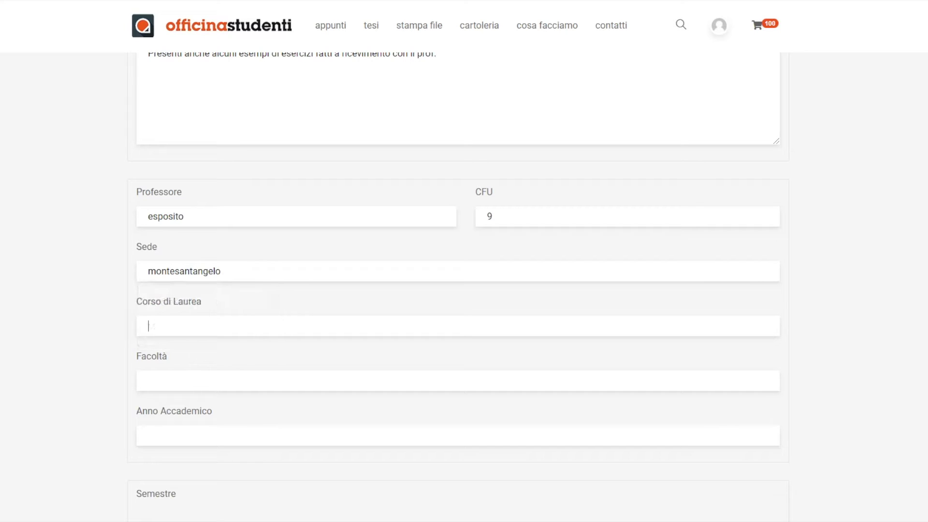
type("scien")
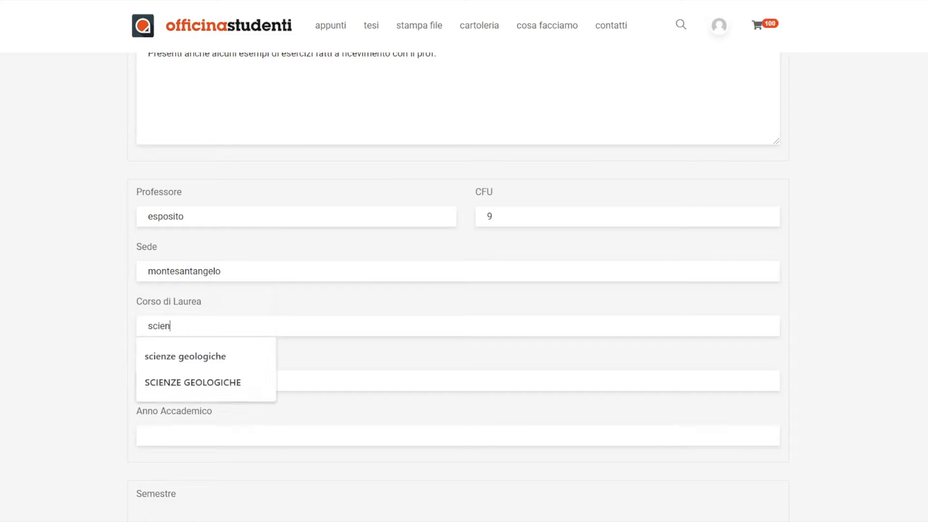
type("ze geologiche")
key("Tab")
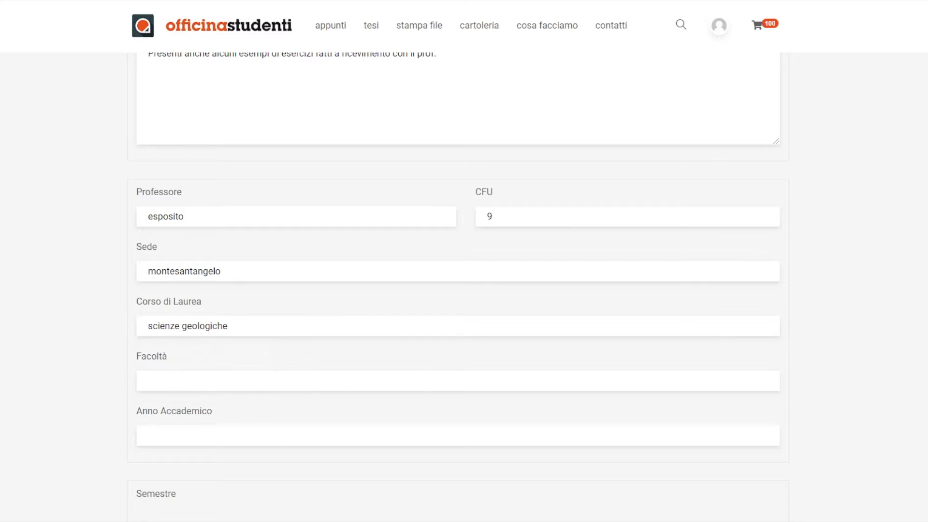
type("sapienza")
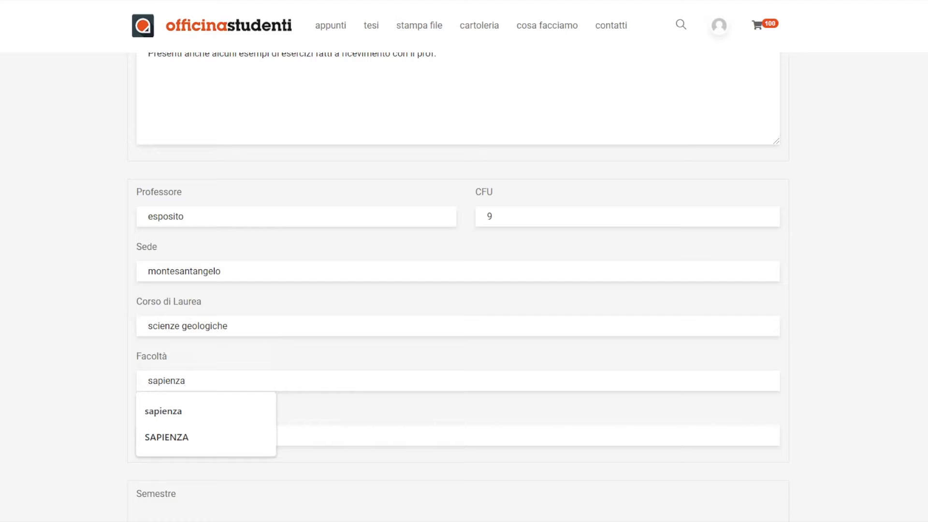
left_click(148, 435)
type("20")
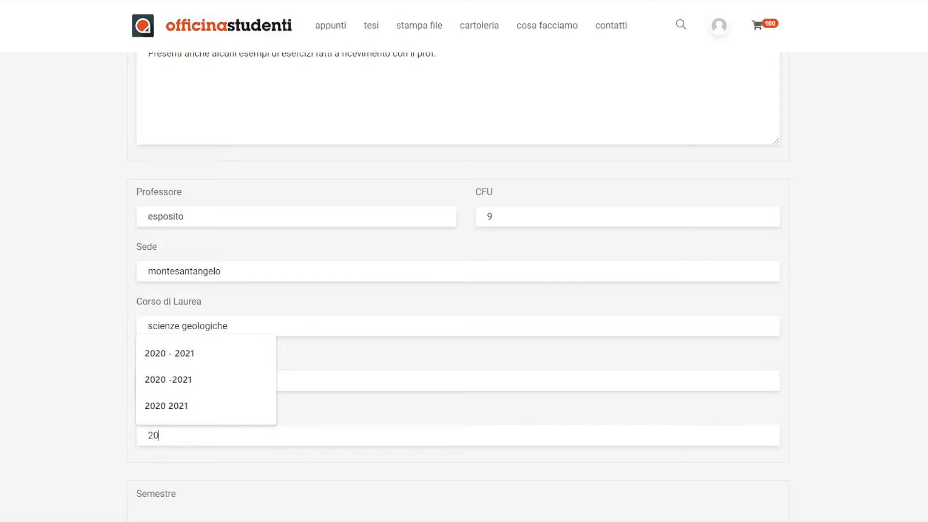
type("20 - 2021")
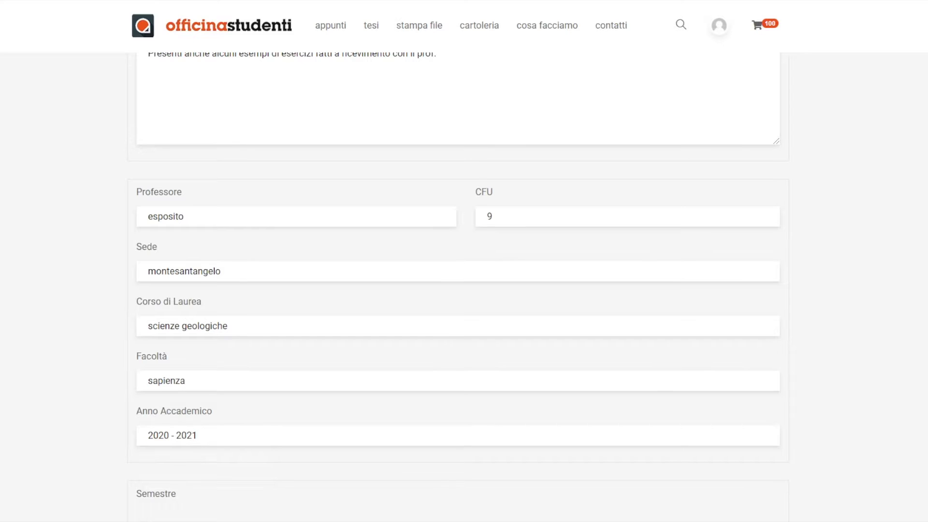
Select Semestre II and Triennale, and enter 2021 as the Anno.
scroll(458, 285, "down", 6)
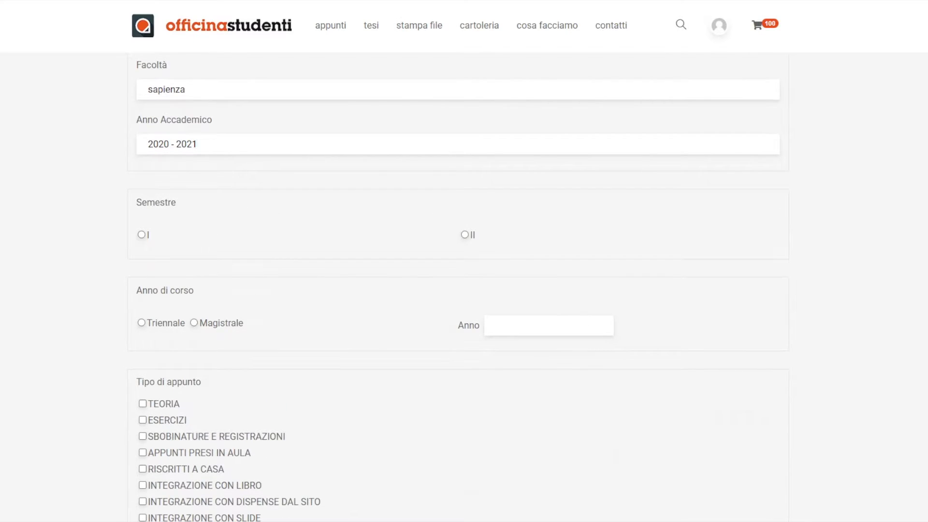
left_click(465, 235)
left_click(141, 322)
left_click(549, 325)
type("2021")
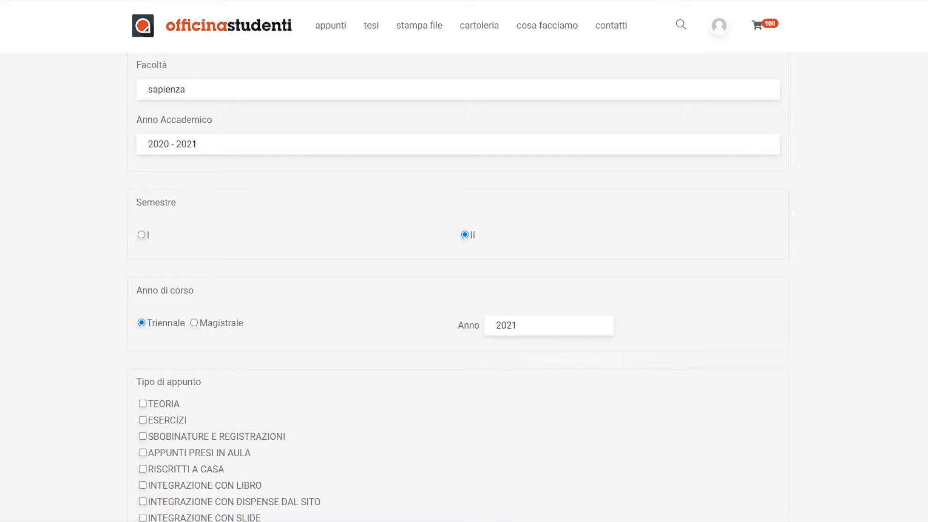
Tick TEORIA, ESERCIZI, SBOBINATURE E REGISTRAZIONI and INTEGRAZIONE CON SLIDE.
scroll(458, 287, "down", 5)
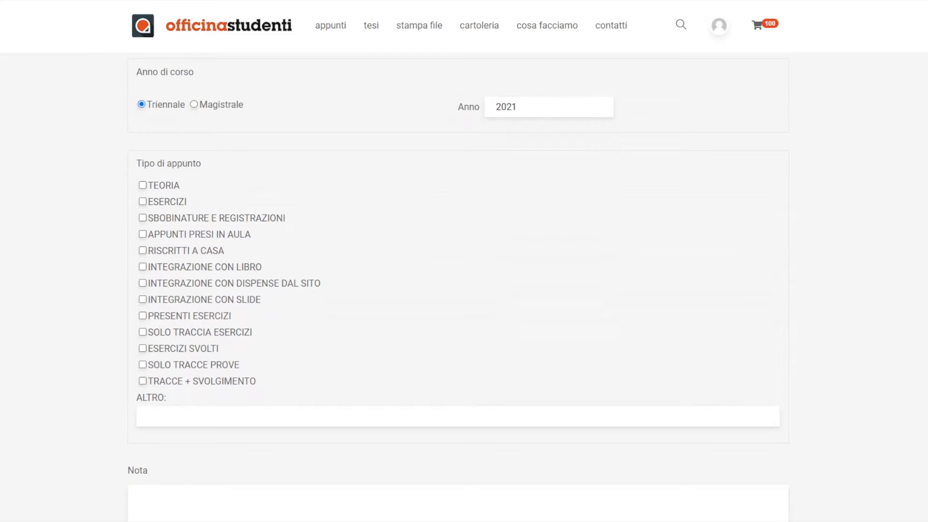
left_click(143, 185)
left_click(142, 202)
left_click(142, 218)
left_click(143, 299)
scroll(458, 290, "down", 5)
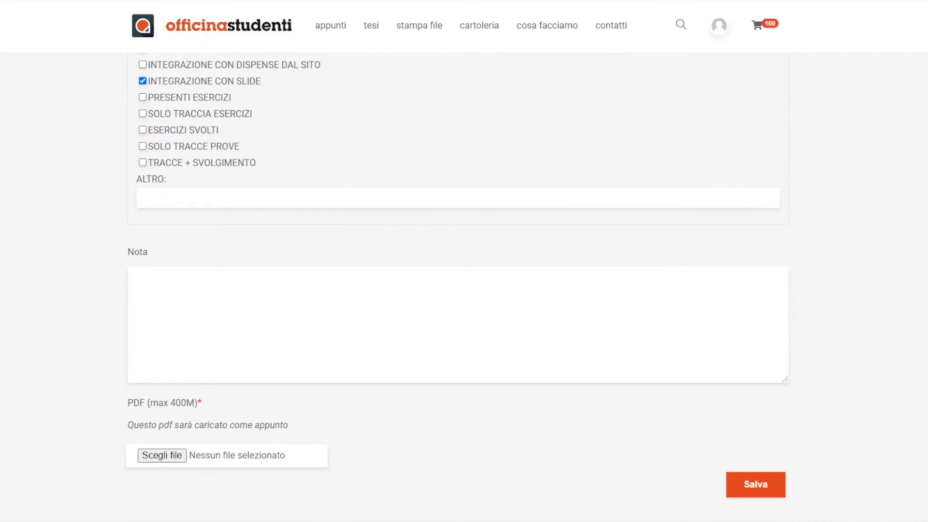
Write the Nota asking to add the coursemate's card, correcting 'appuinti' to 'appunti'.
left_click(139, 278)
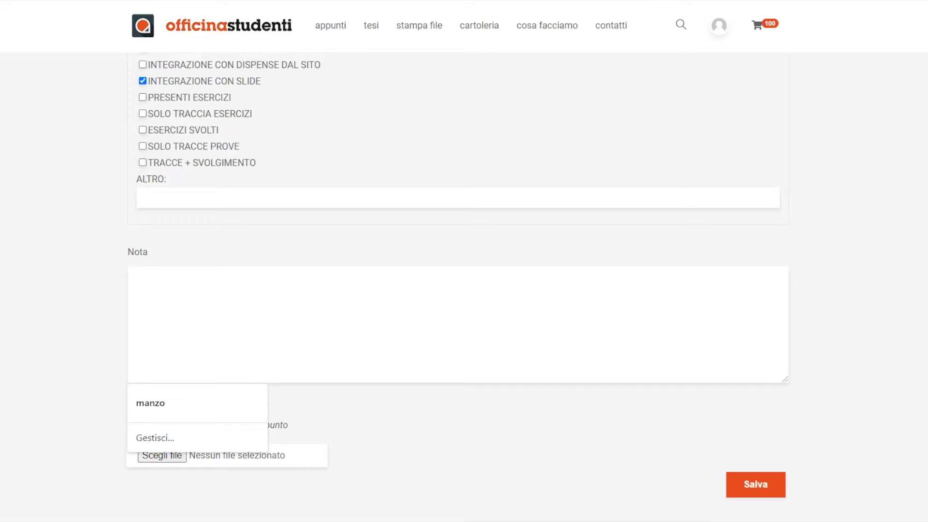
type("questi appuinti s")
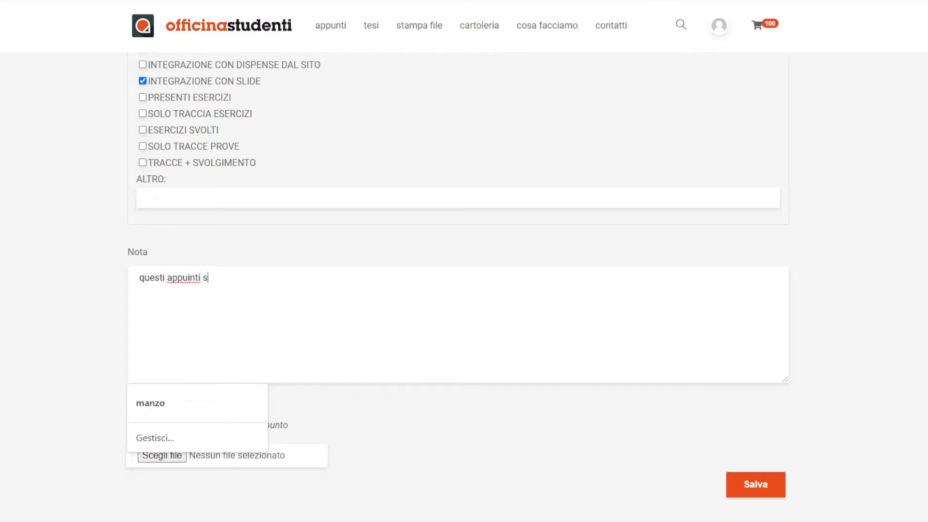
type("ono stati scritti con una mi")
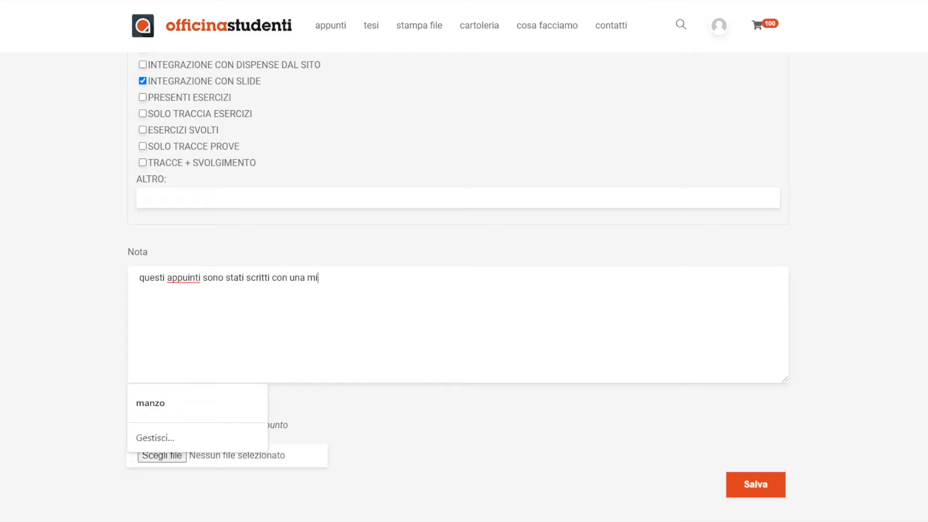
type("a collega di corso, pertant")
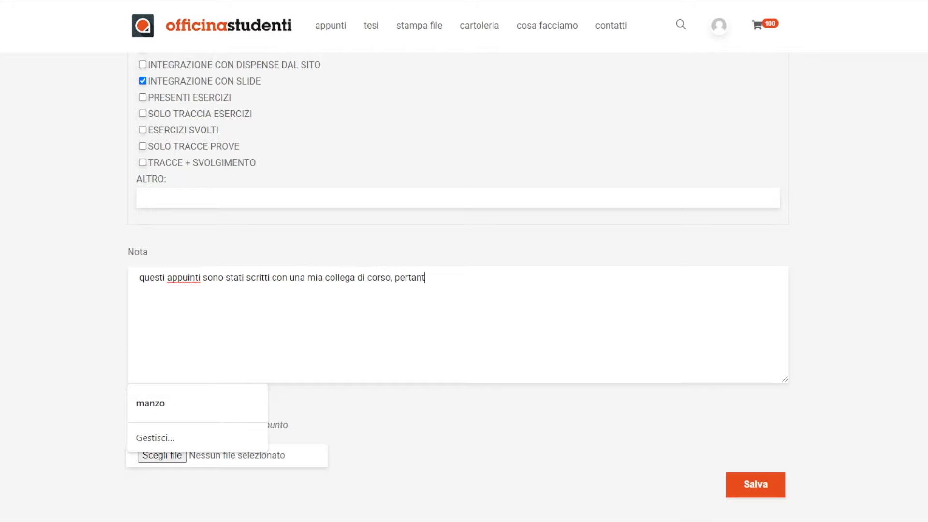
type("o chiedo di inserire anche l")
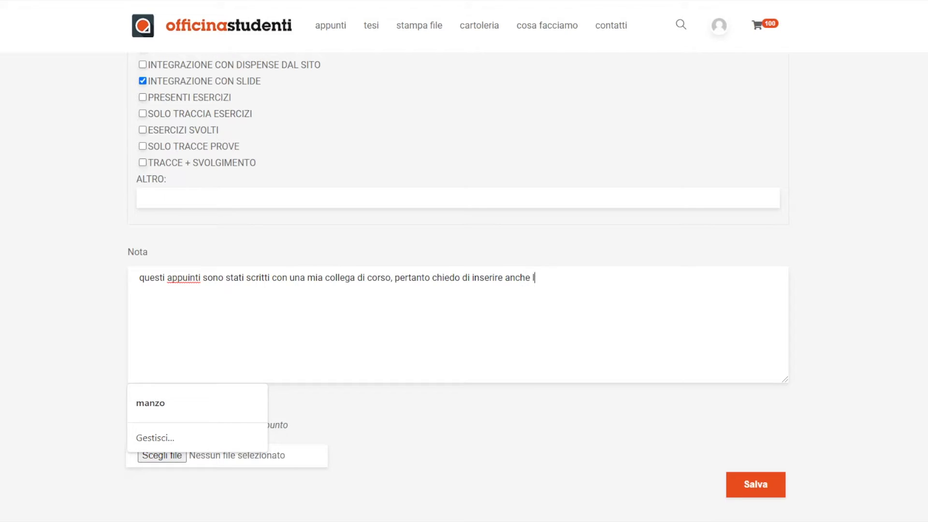
type("a sua card: 20210")
key("Escape")
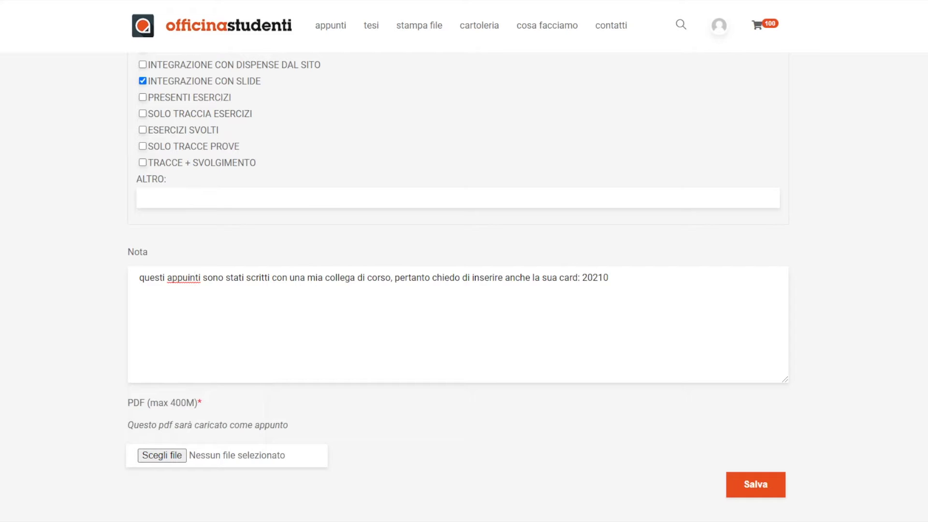
left_click(190, 277)
key("BackSpace")
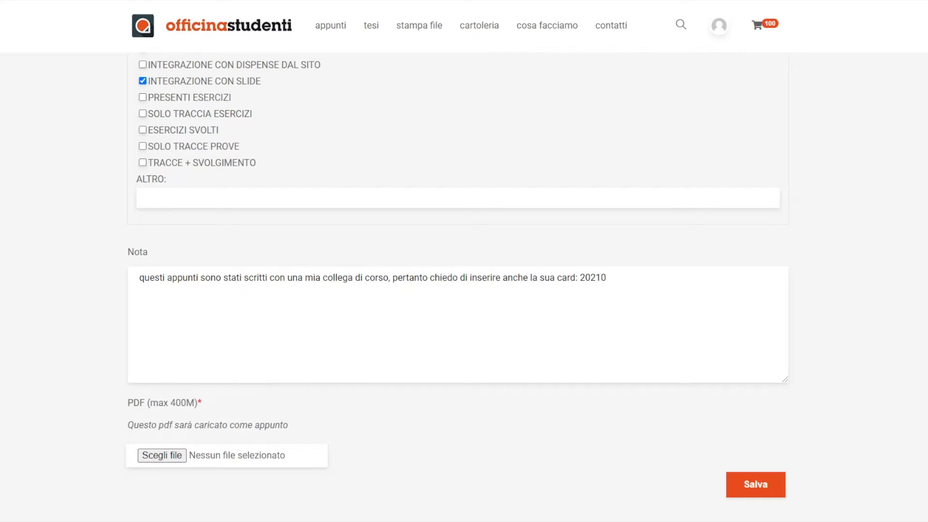
Attach Idrogeologia Geologia Applicata.pdf as the note file.
left_click(161, 455)
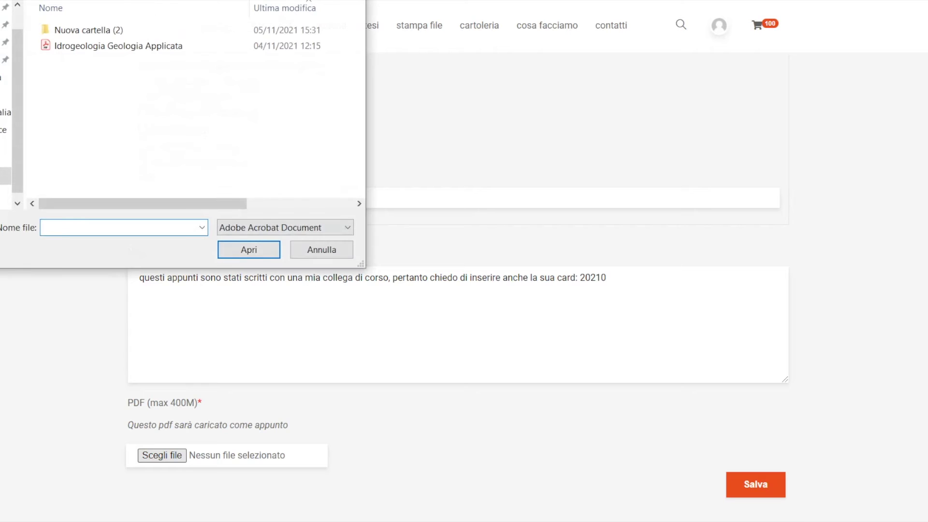
left_click(118, 45)
key("Return")
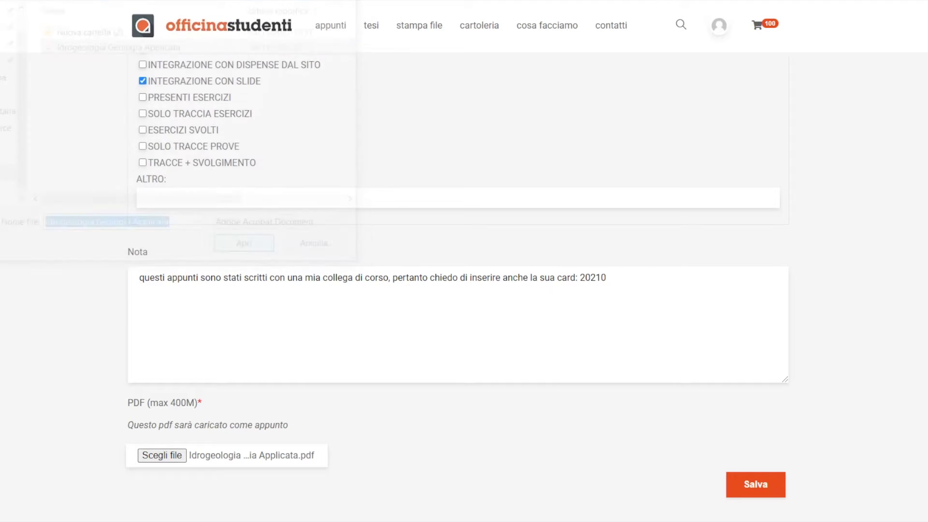
scroll(464, 261, "down", 3)
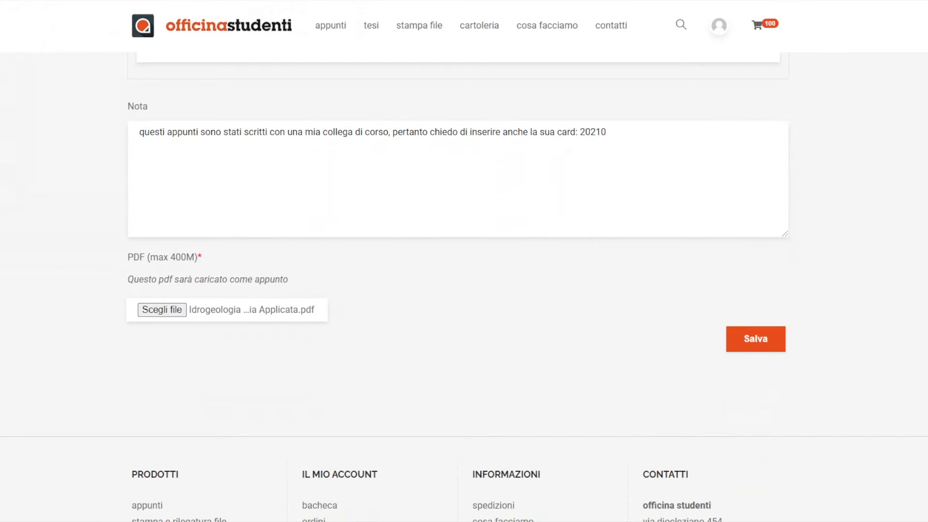
Submit the completed note form with Salva to start the upload.
key("Return")
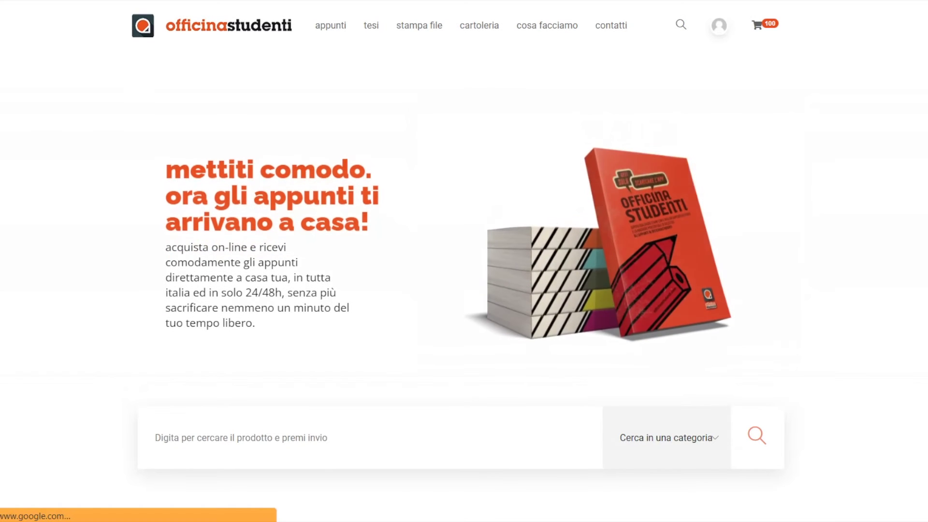
Go from Il mio account through Appunti condivisi/vendo Appunti to Vendi un nuovo appunto.
mouse_move(718, 25)
left_click(664, 72)
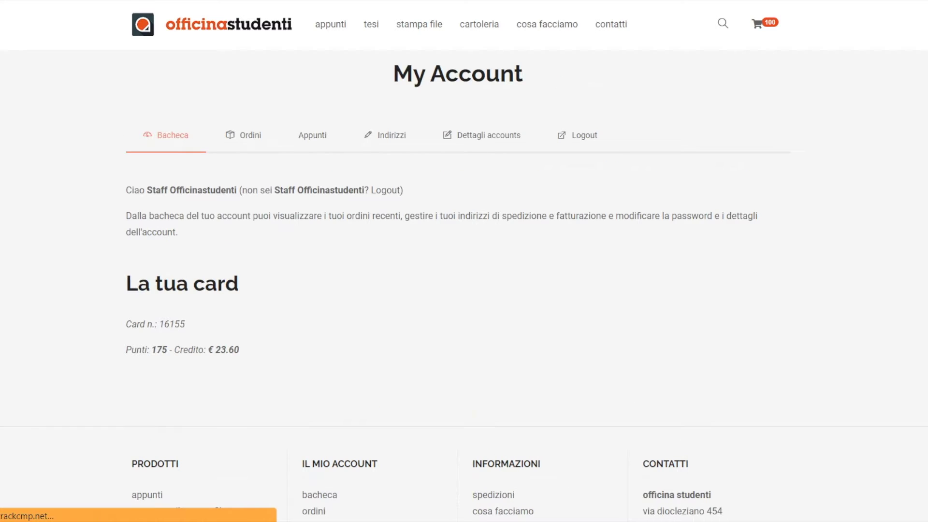
left_click(312, 135)
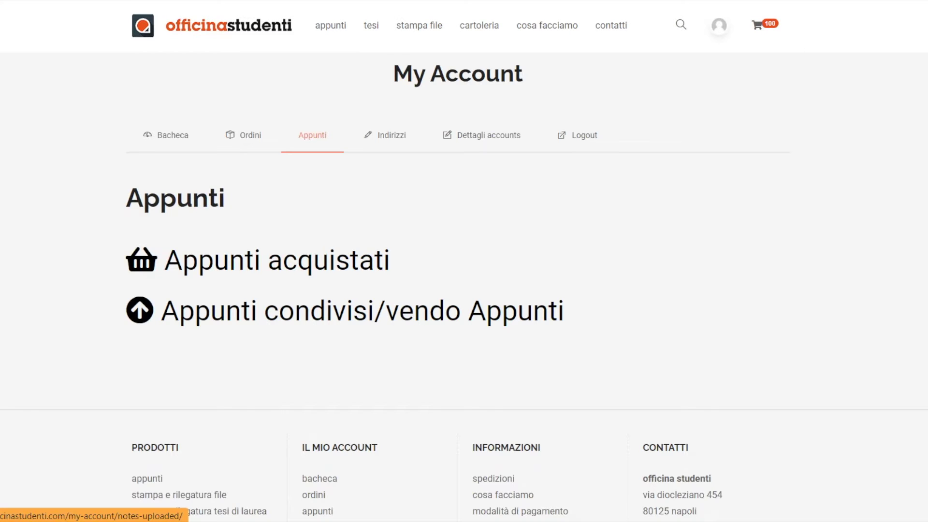
left_click(193, 314)
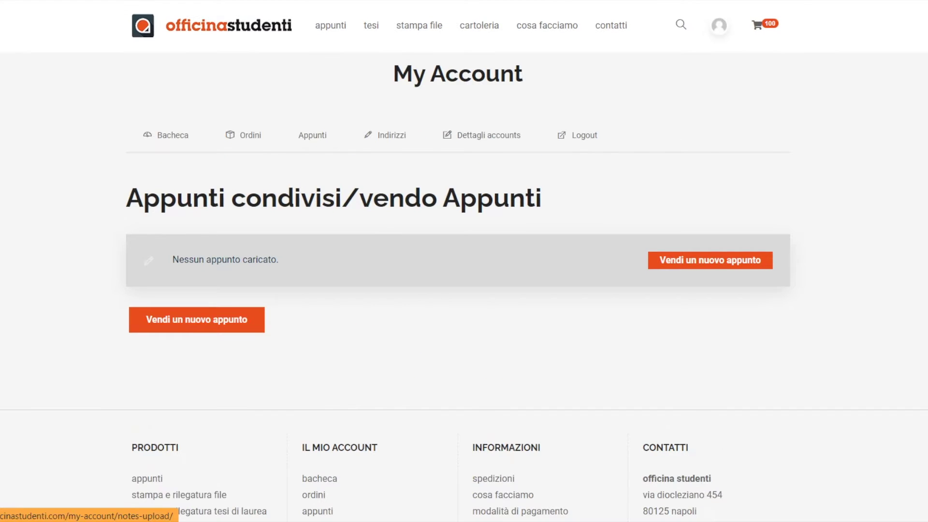
left_click(197, 319)
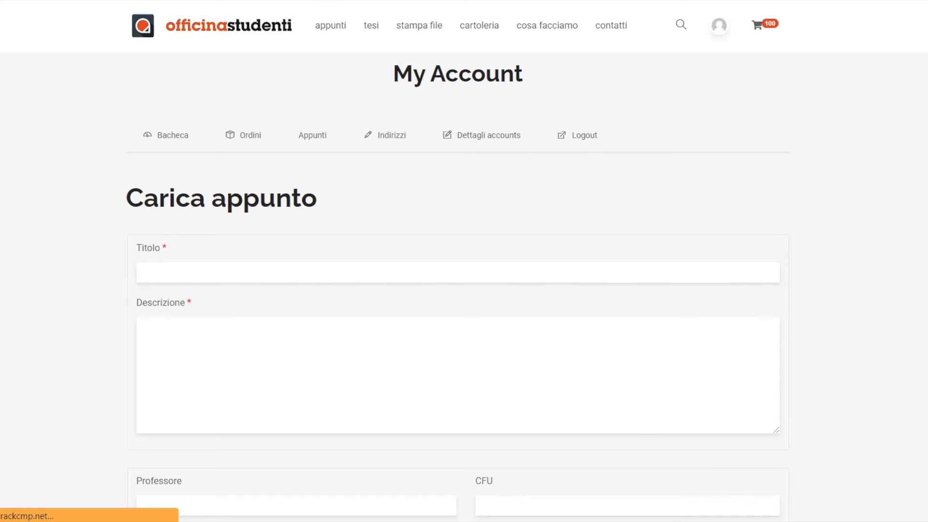
Autofill Titolo with 'idrogeologia - geologia applicata' from the saved entry.
left_click(457, 272)
left_click(228, 302)
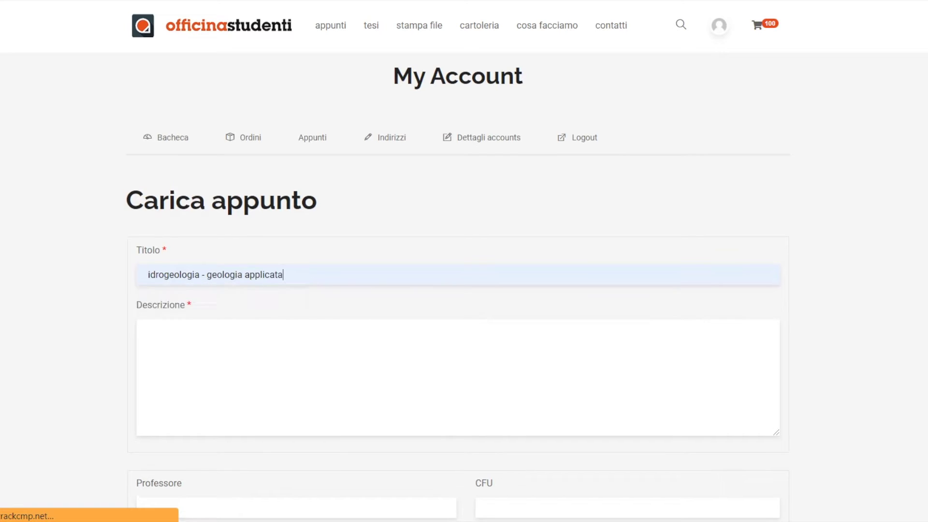
left_click(148, 331)
scroll(457, 287, "down", 1)
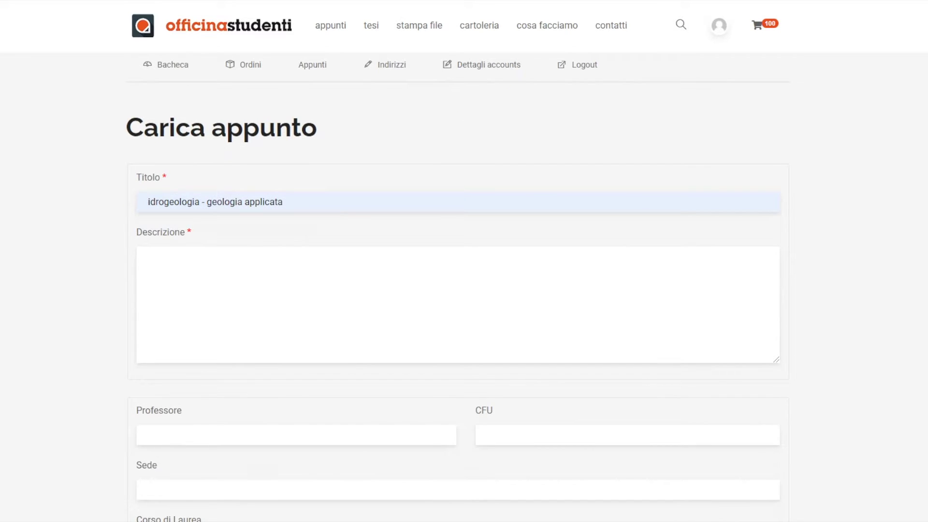
Paste the prepared description, then enter professor esposito and 9 CFU.
right_click(158, 256)
left_click(188, 373)
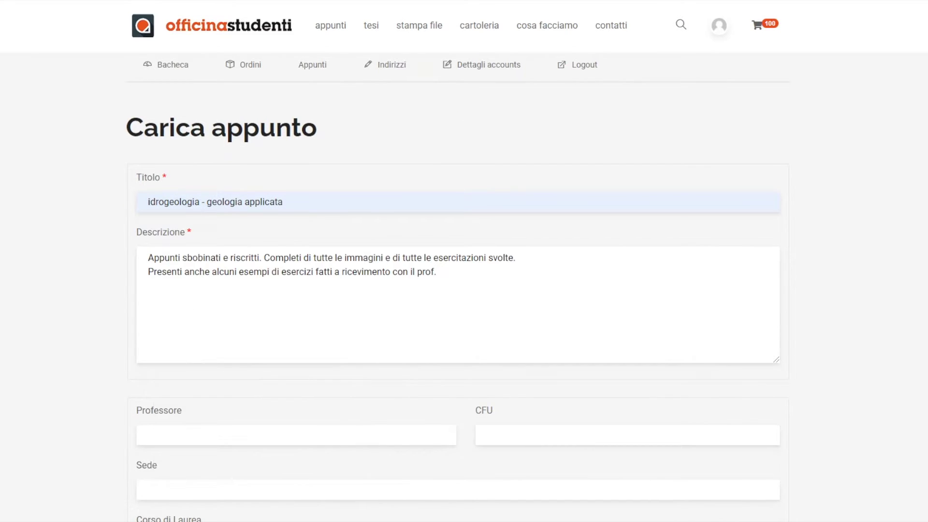
scroll(458, 287, "down", 3)
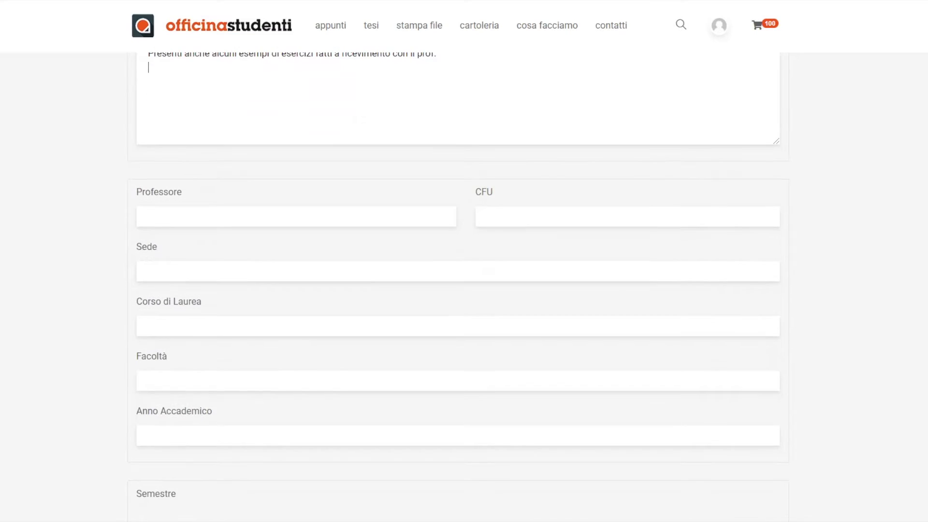
left_click(155, 216)
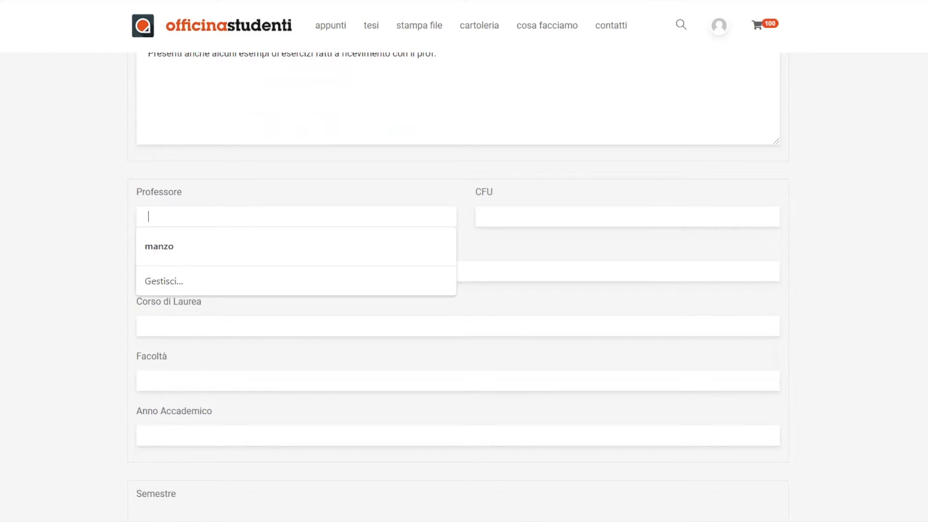
type("esposito")
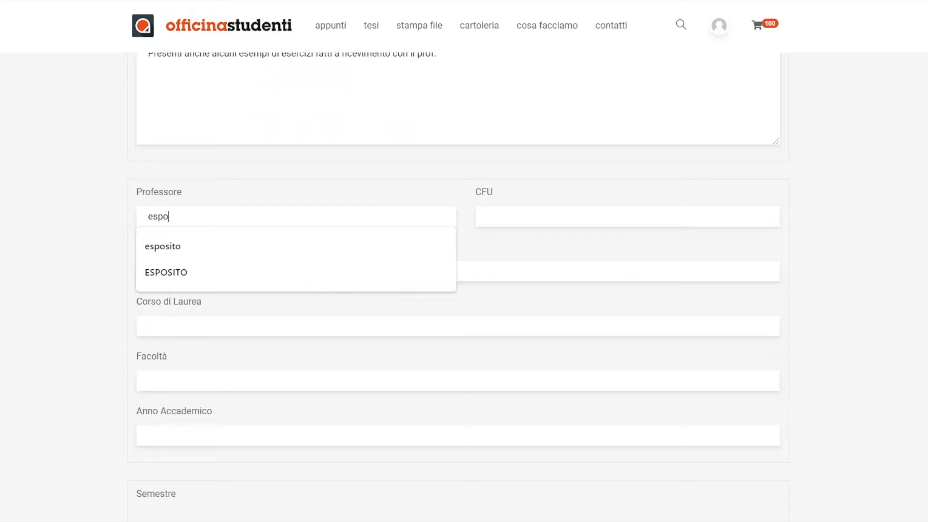
left_click(487, 216)
type("9")
Enter Sede montesantangelo, course scienze geologiche, Facoltà sapienza and academic year 2020 - 2021.
left_click(457, 271)
type("montesantangelo")
key("Tab")
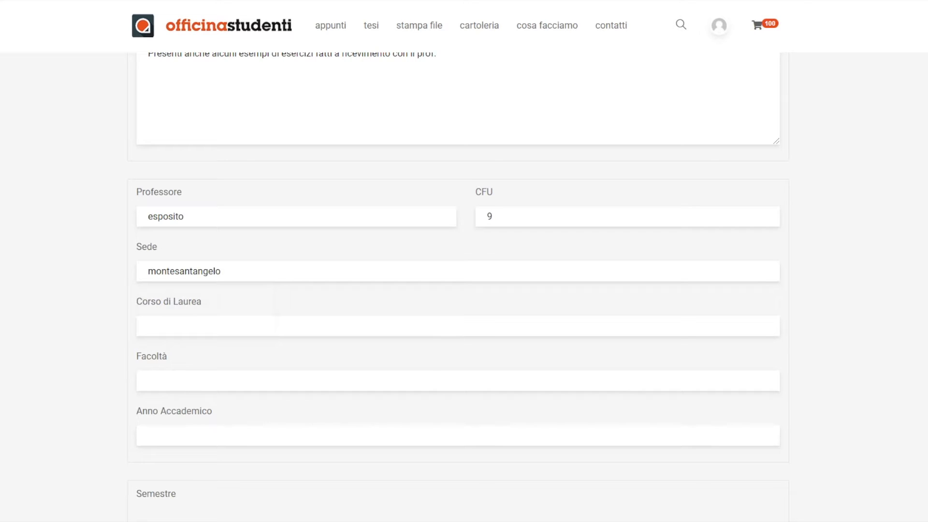
type("scienz")
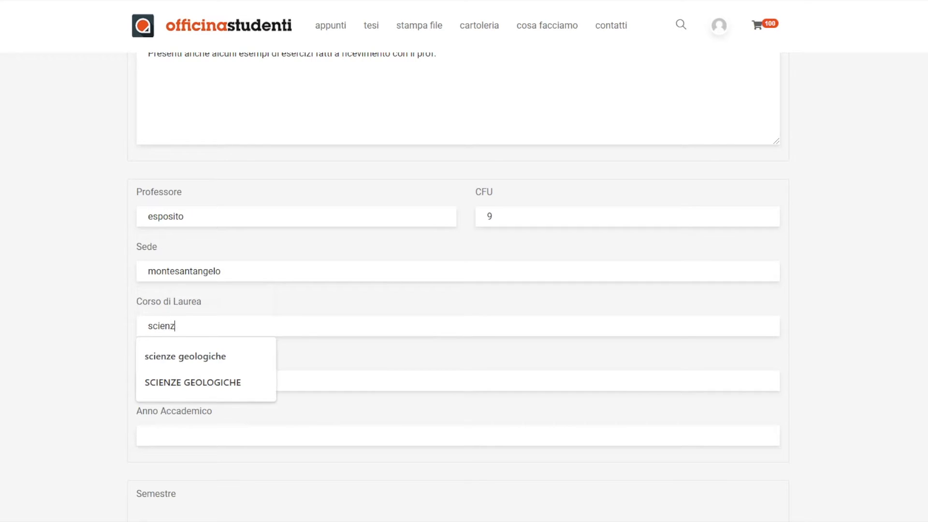
type("e geologiche")
key("Tab")
type("sapienza")
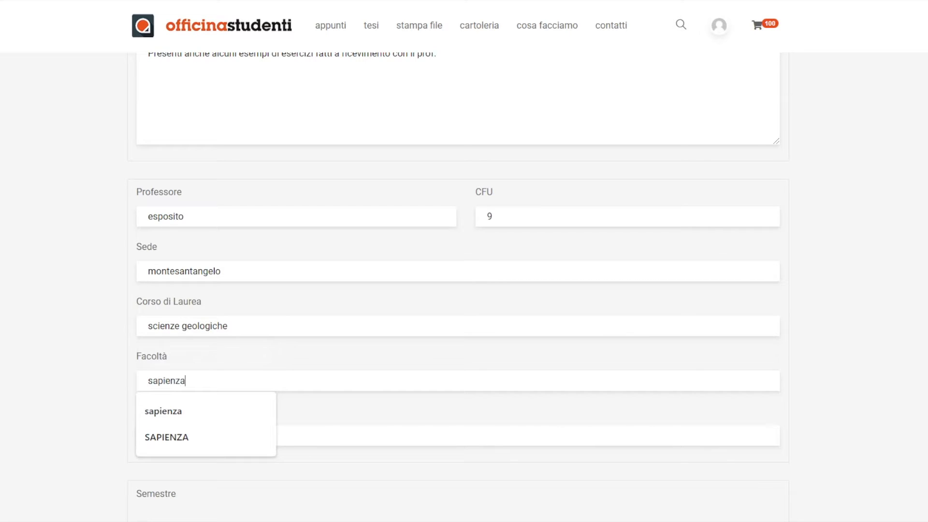
key("Tab")
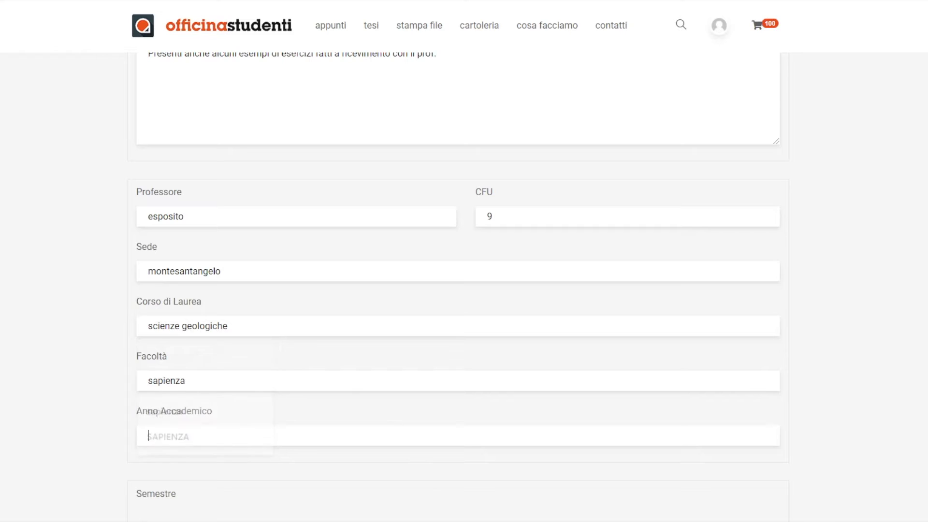
type("2020")
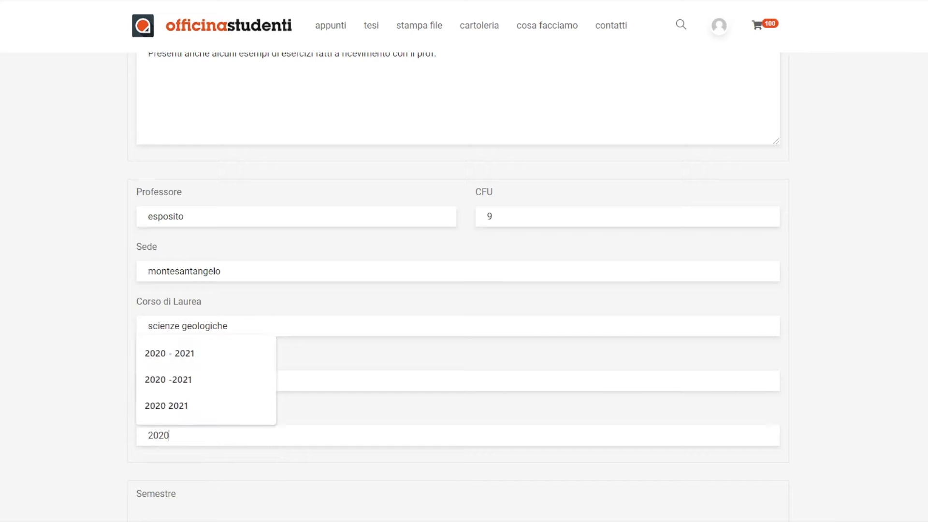
type(" - 2021")
key("Tab")
Select Semestre II and Triennale, and enter 2021 as the Anno.
scroll(458, 290, "down", 6)
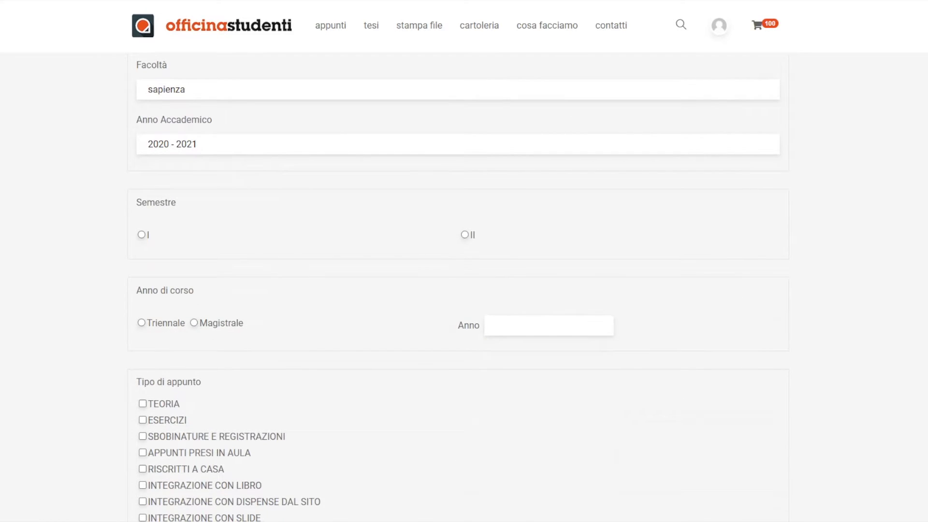
left_click(464, 234)
left_click(141, 323)
left_click(548, 325)
type("2021")
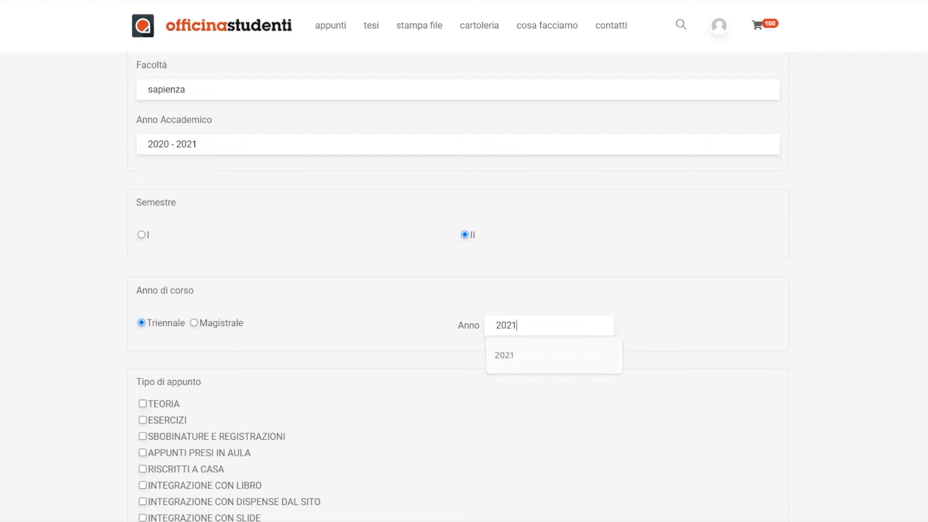
Tick TEORIA, ESERCIZI, SBOBINATURE E REGISTRAZIONI and INTEGRAZIONE CON SLIDE.
scroll(458, 290, "down", 1)
scroll(458, 290, "down", 3)
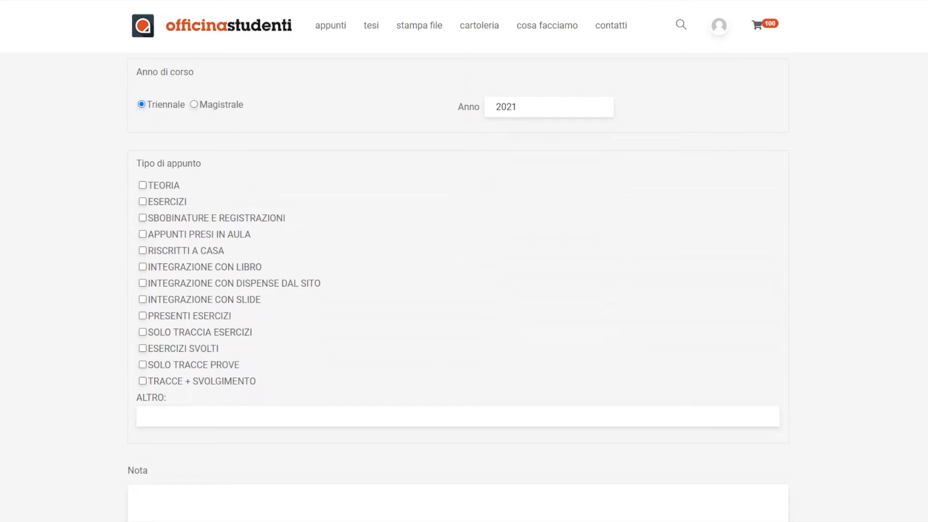
left_click(143, 185)
left_click(142, 202)
left_click(142, 217)
left_click(143, 299)
scroll(457, 290, "down", 5)
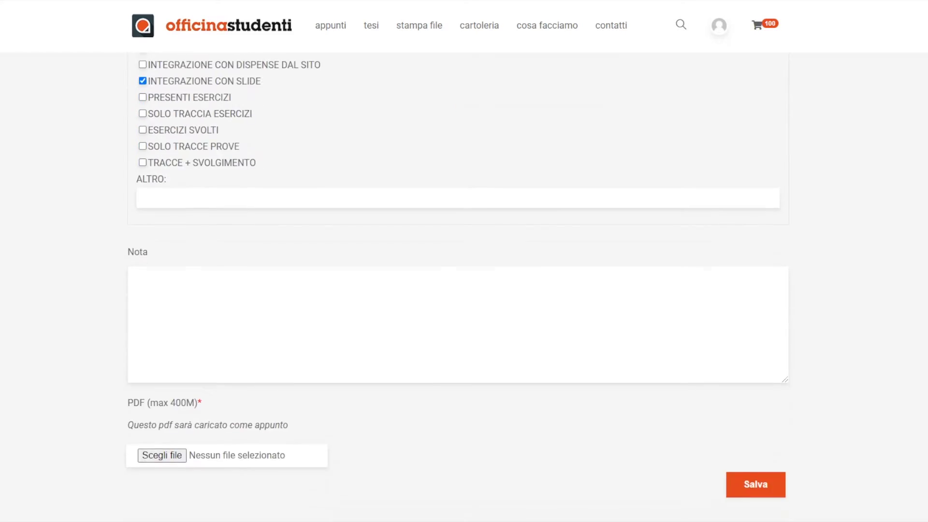
Write the Nota about the coursemate co-author, correcting 'appuinti' to 'appunti'.
left_click(139, 278)
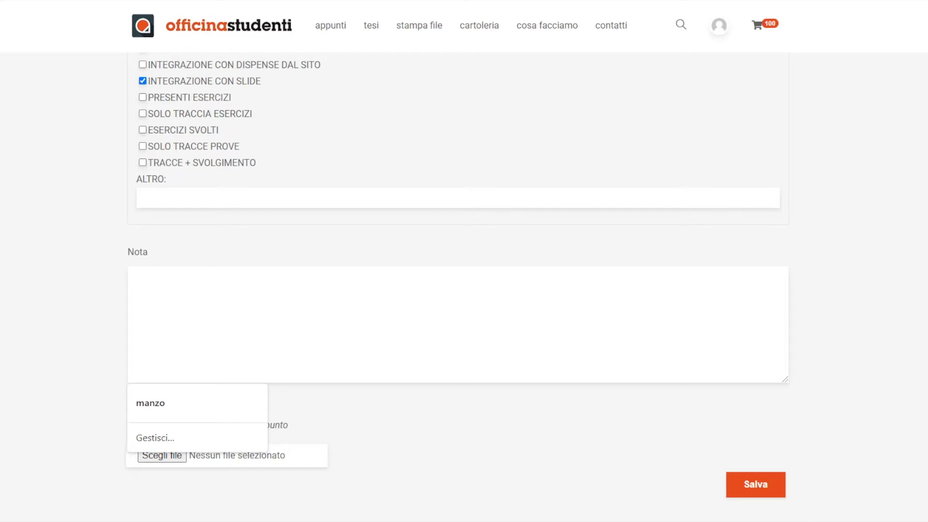
type("questi appuinti son")
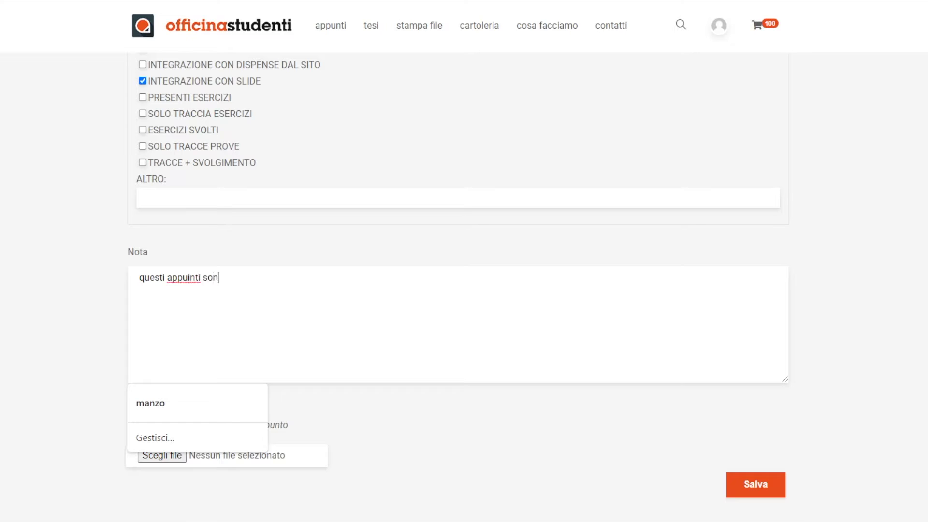
type("o stati sc ritti con una mia c")
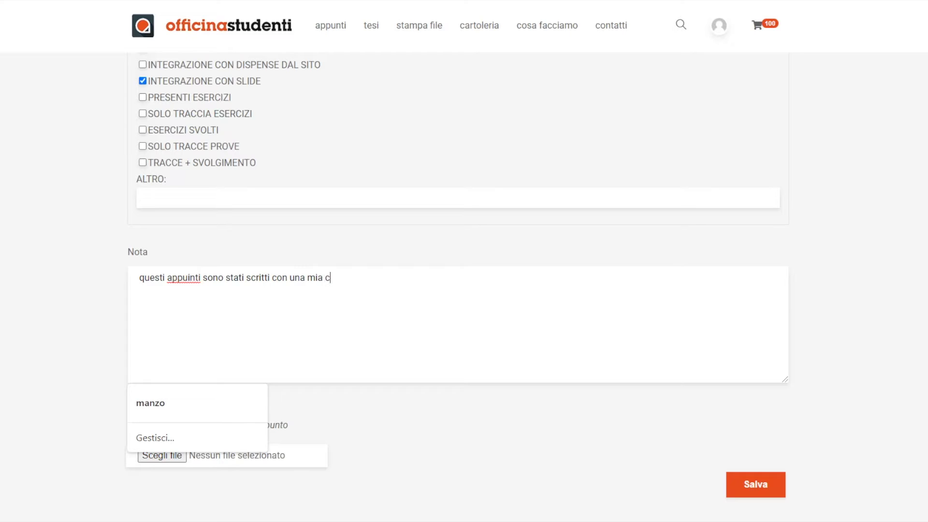
type("ollega di corso, pertanto ")
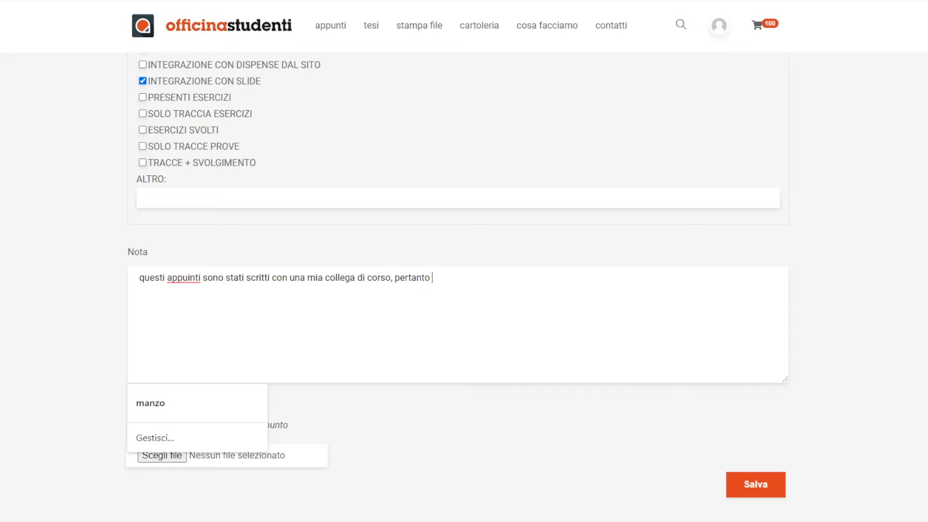
type("chiedo di inserire anche la ")
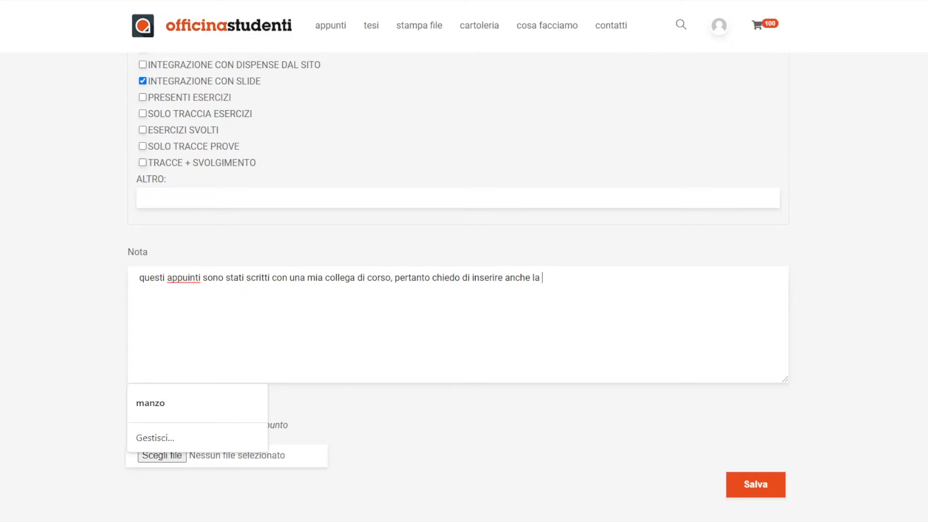
type("sua card: 20210")
left_click(468, 278)
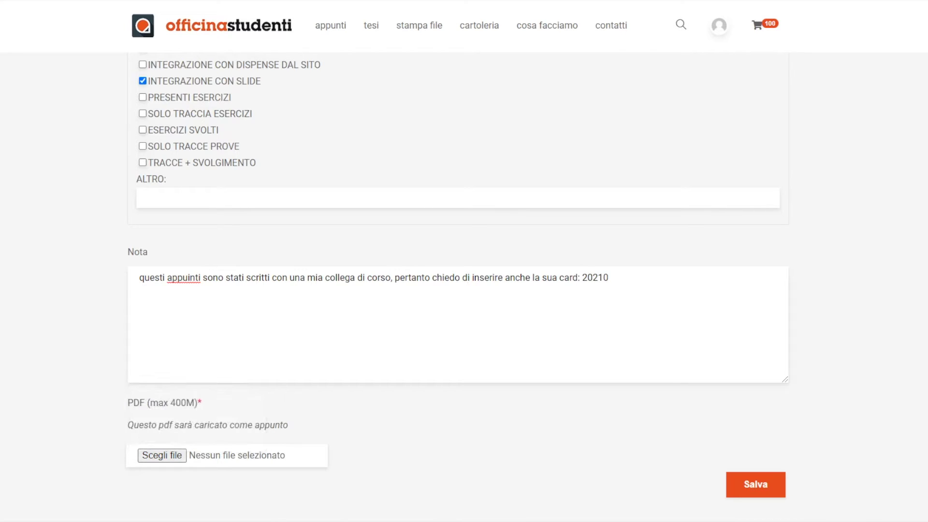
left_click(196, 277)
key("BackSpace")
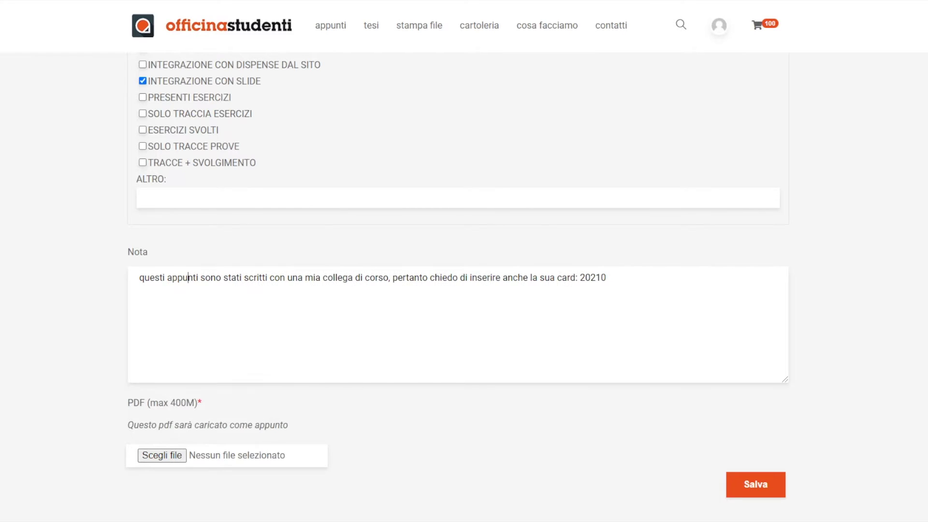
Attach Idrogeologia Geologia Applicata.pdf and save the note with Salva.
left_click(162, 455)
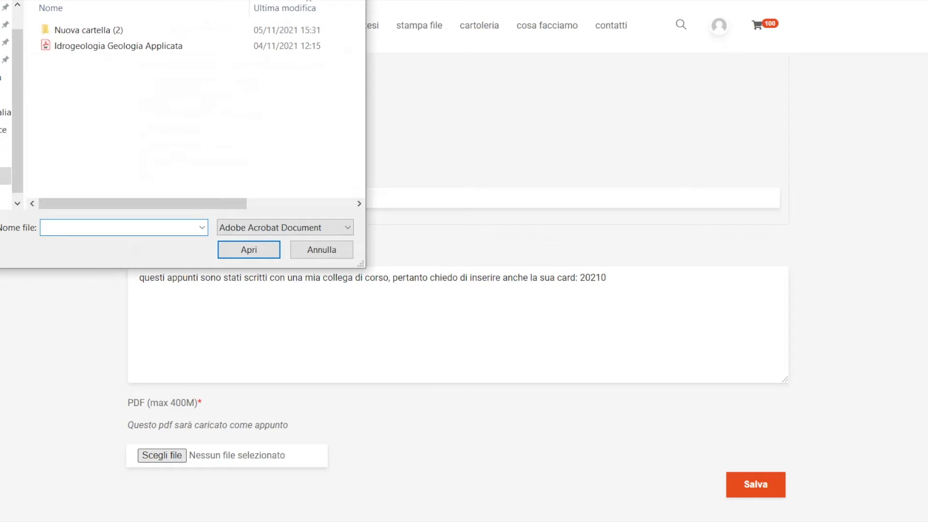
left_click(118, 45)
key("Return")
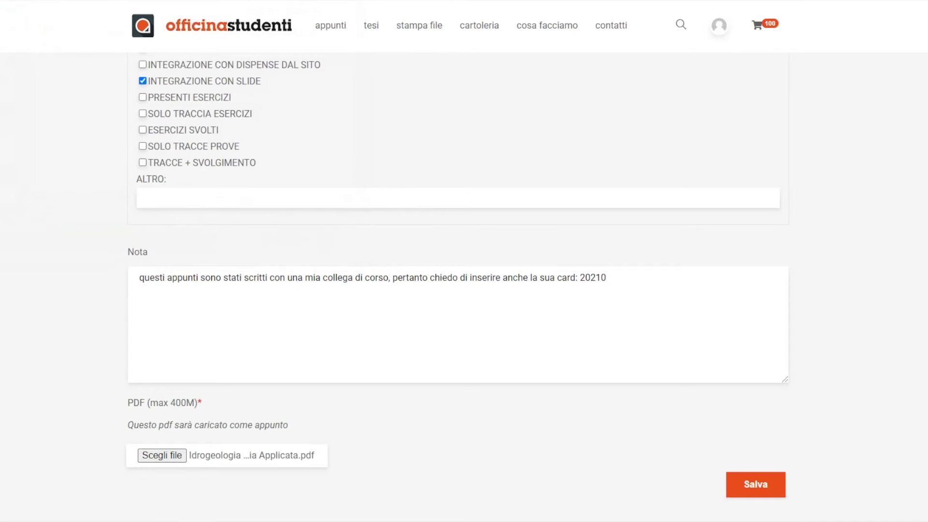
scroll(463, 290, "down", 3)
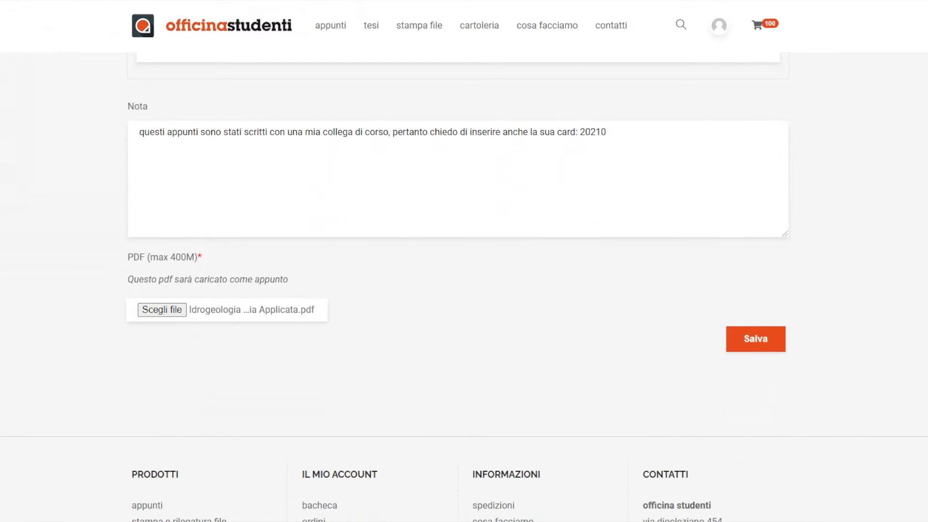
left_click(755, 338)
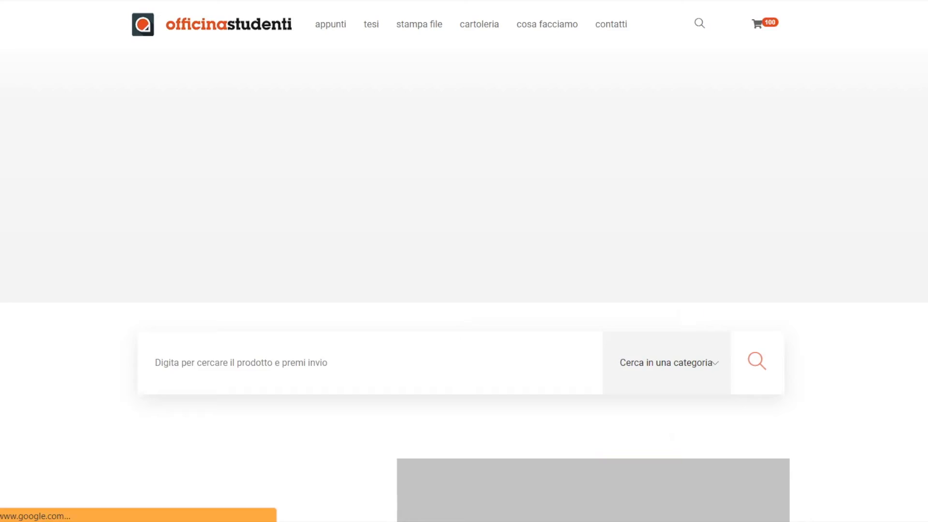
Go from the avatar menu to Il mio account's Appunti condivisi/vendo Appunti section.
mouse_move(719, 25)
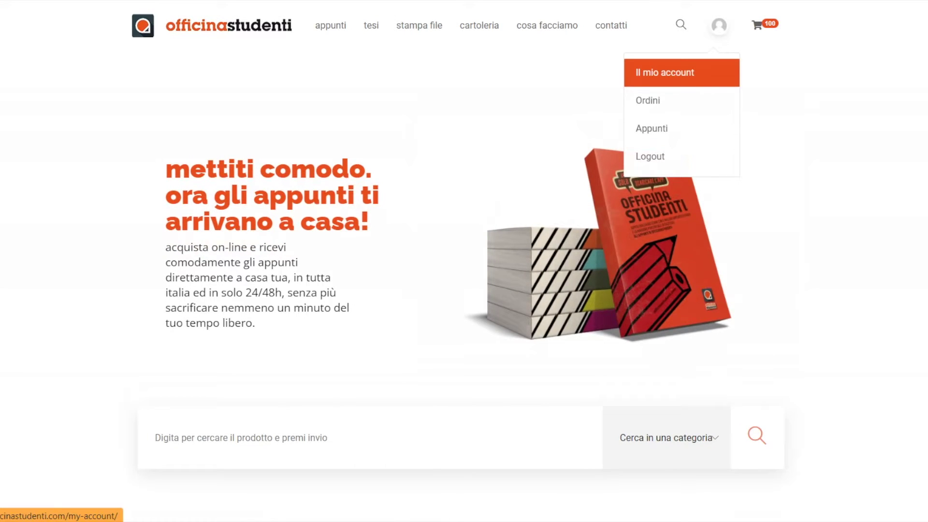
left_click(682, 72)
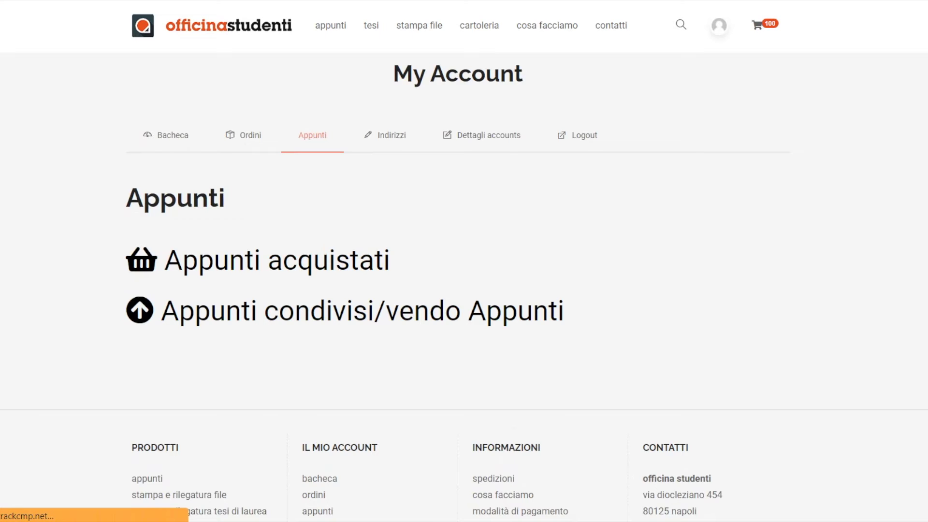
left_click(194, 314)
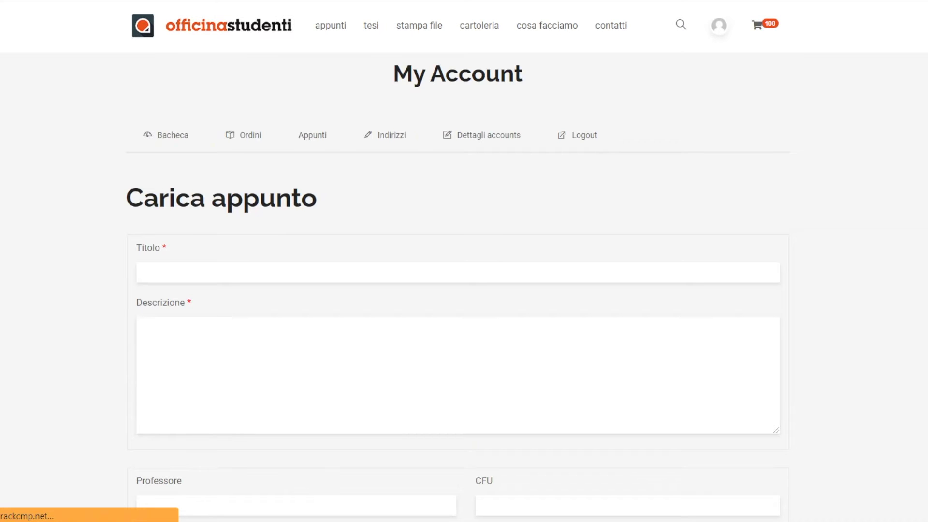
Fill the title 'idrogeologia - geologia applicata' from autofill and paste the two-line description.
left_click(147, 272)
key("Down")
key("Tab")
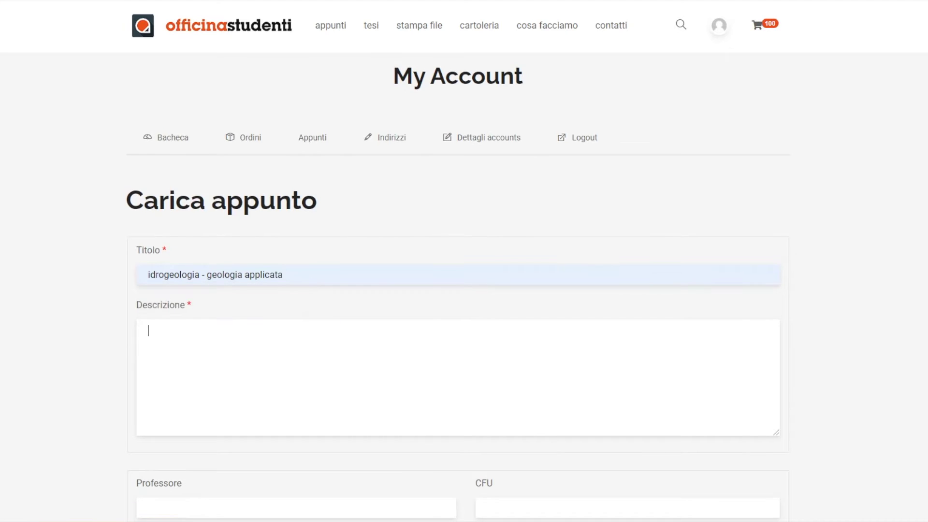
scroll(457, 290, "down", 2)
right_click(155, 255)
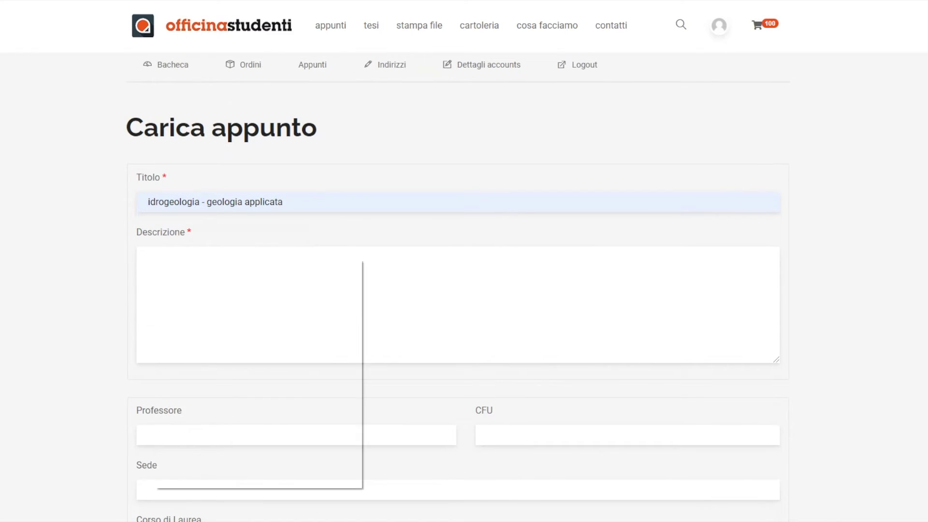
left_click(194, 373)
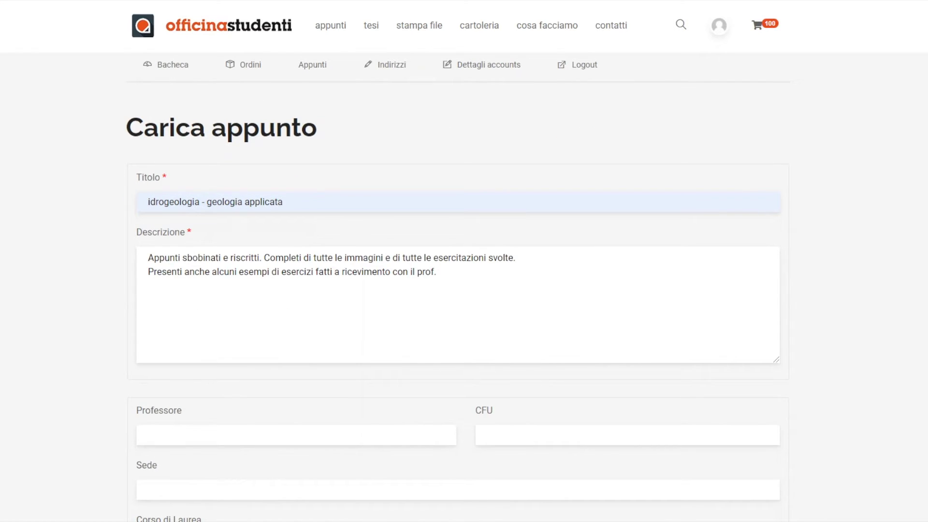
Enter the professor's surname, CFU 9, Sede montesantangelo, scienze geologiche, sapienza and 2020 - 2021.
scroll(457, 290, "down", 5)
left_click(150, 216)
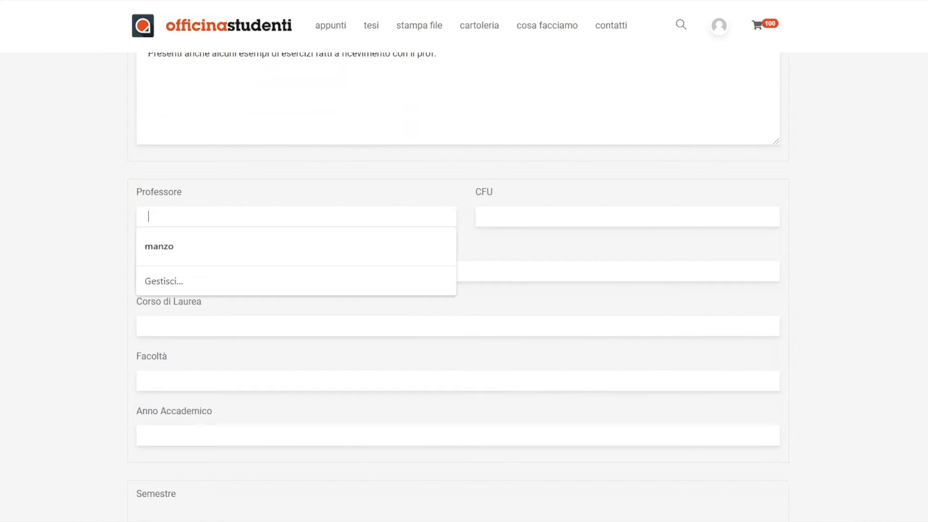
type("espo")
type("sito")
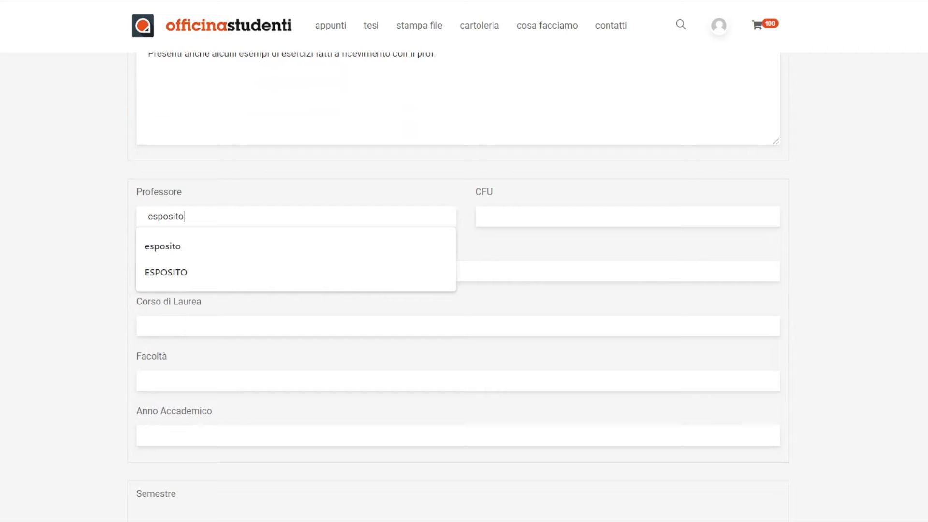
key("Tab")
type("9")
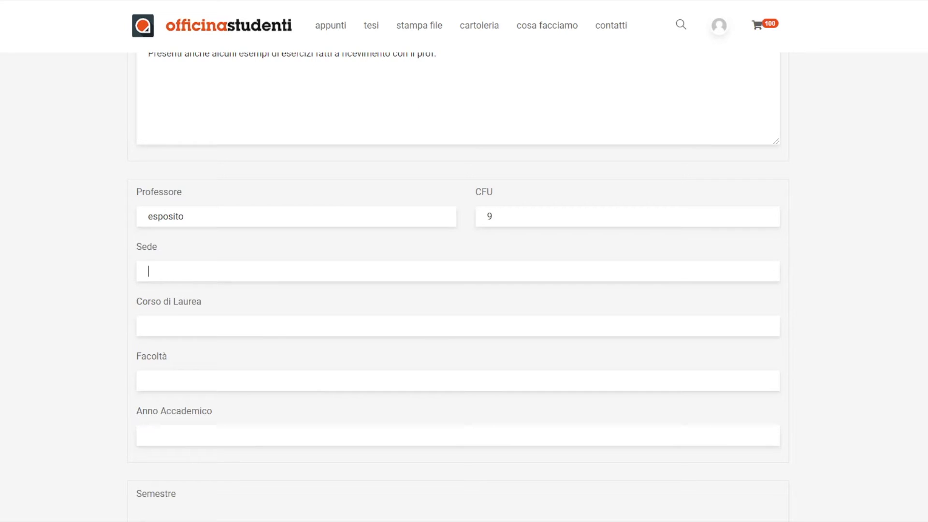
type("montesantangelo")
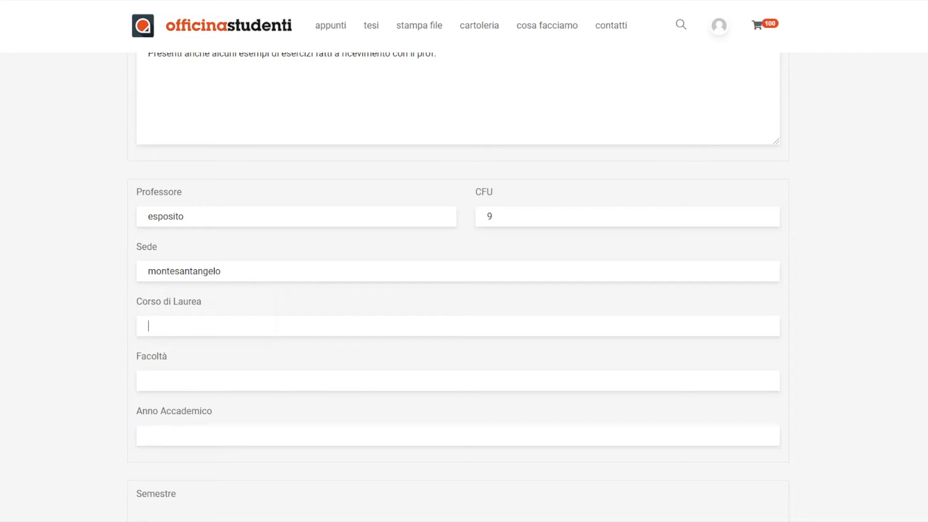
type("scienze")
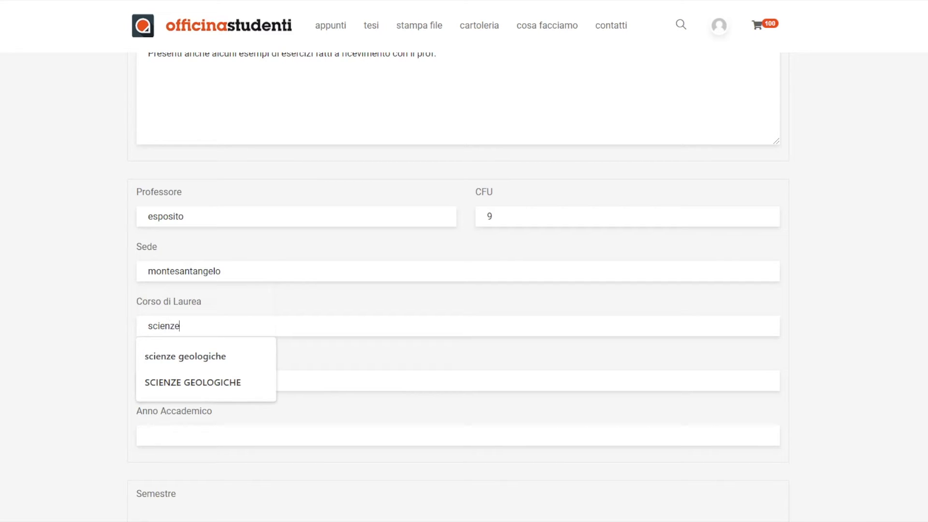
type(" geologiche")
key("Tab")
type("sapi")
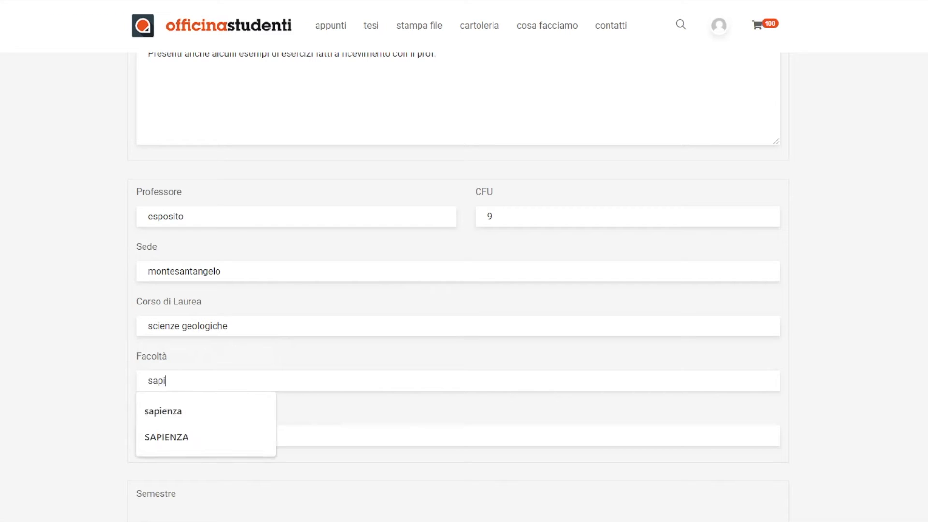
type("enza")
key("Tab")
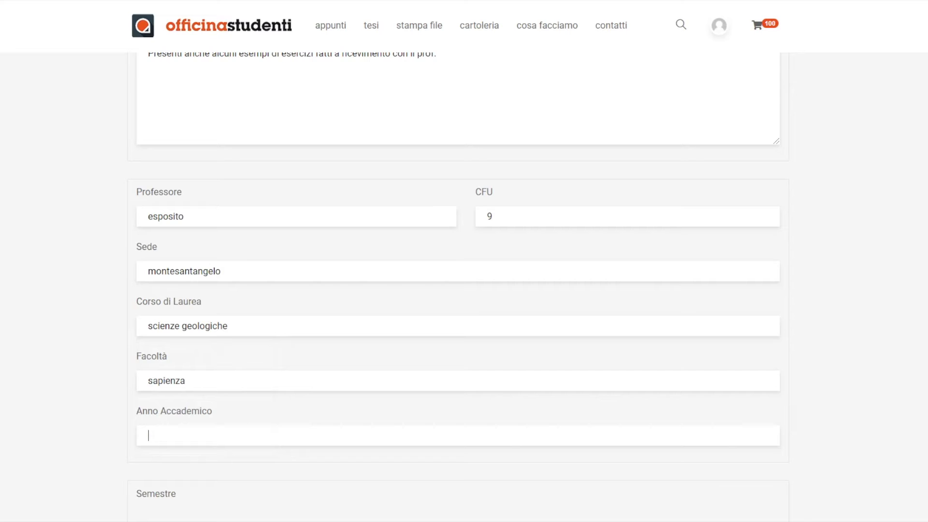
type("2020 ")
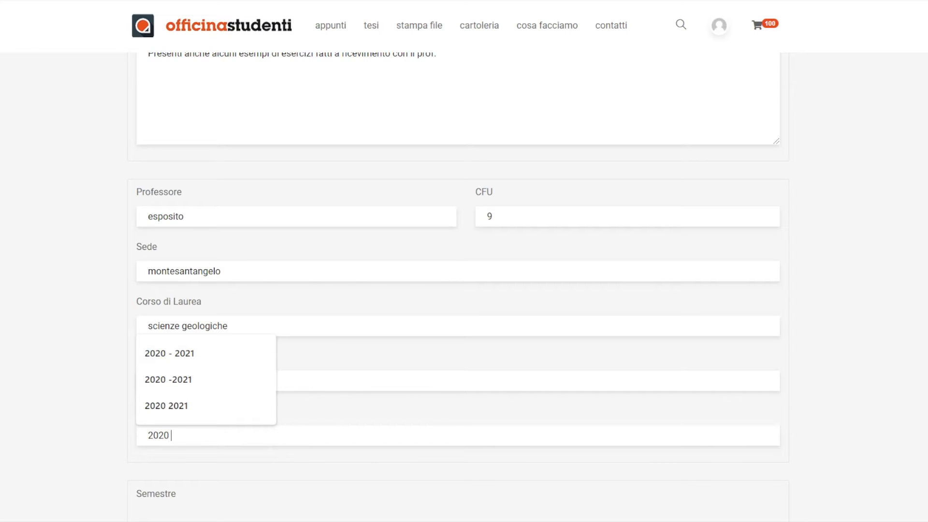
type("- 2021")
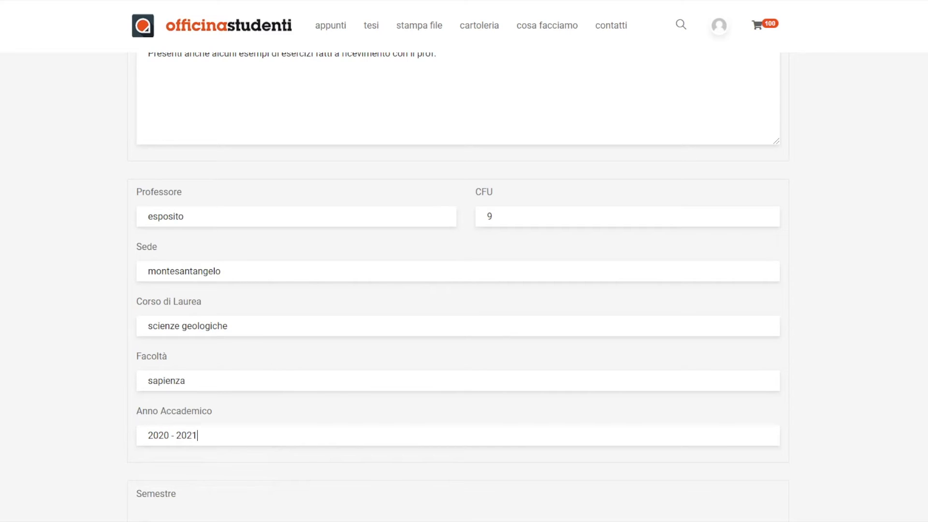
Choose semester II, mark the course Triennale and set Anno to 2021.
scroll(458, 287, "down", 6)
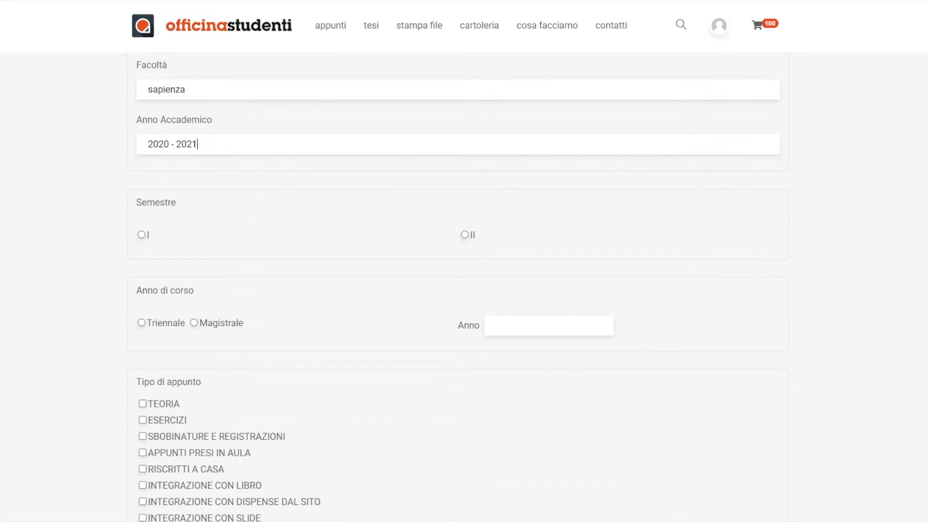
left_click(464, 235)
left_click(141, 322)
left_click(549, 325)
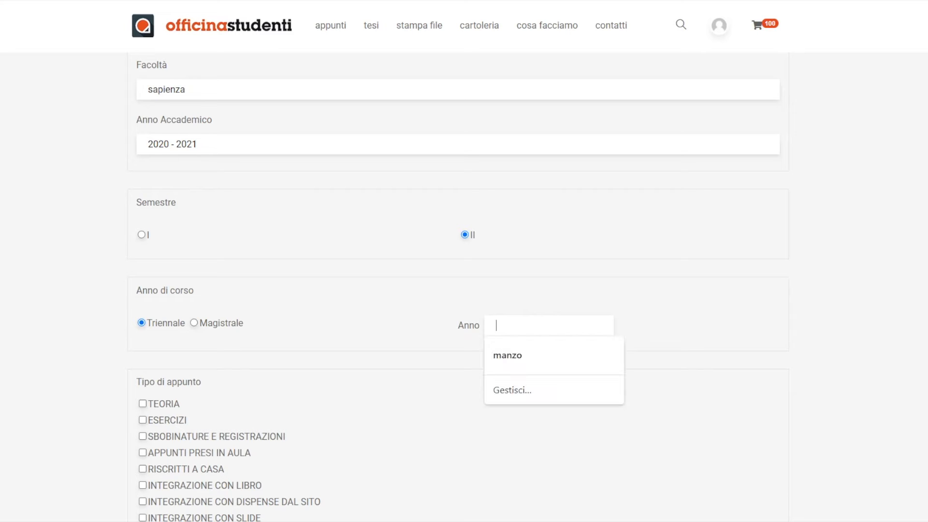
type("2021")
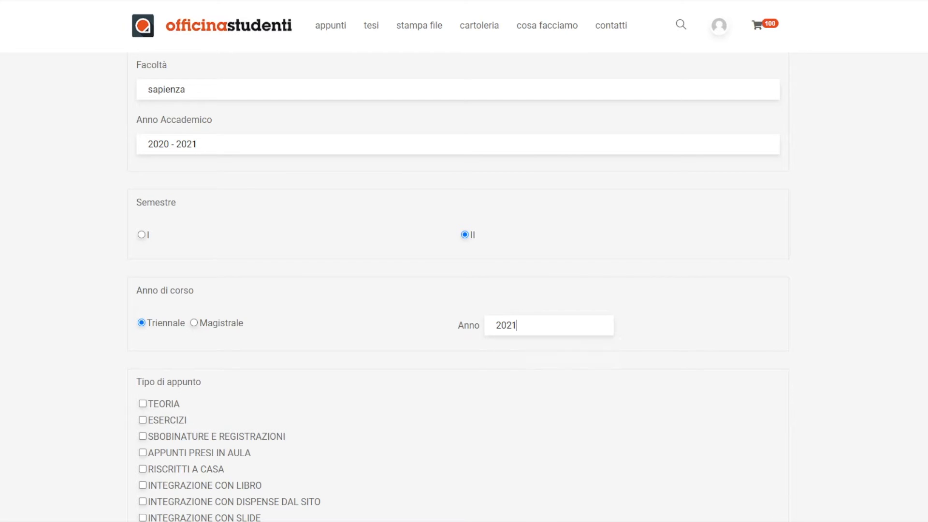
Tick TEORIA, ESERCIZI, SBOBINATURE E REGISTRAZIONI and INTEGRAZIONE CON SLIDE note types.
scroll(464, 290, "down", 5)
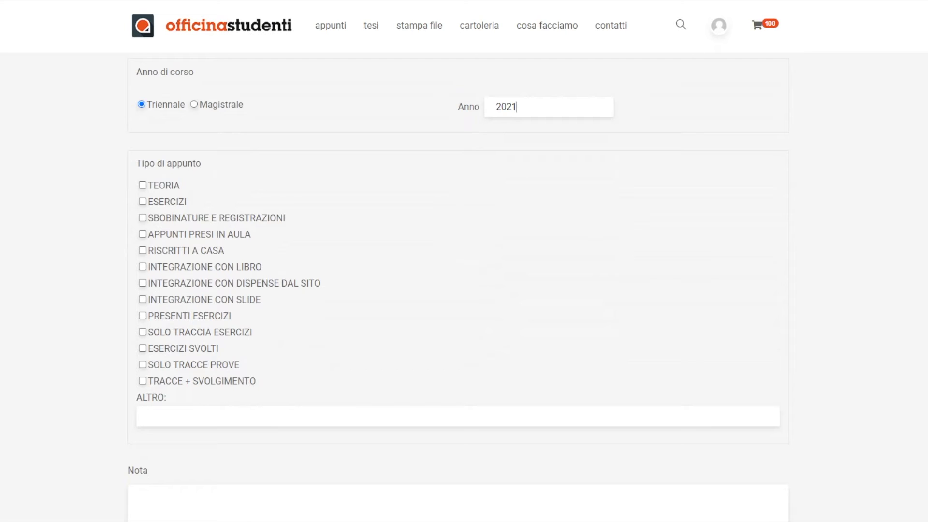
left_click(142, 185)
left_click(142, 201)
left_click(143, 218)
left_click(142, 299)
scroll(464, 290, "down", 5)
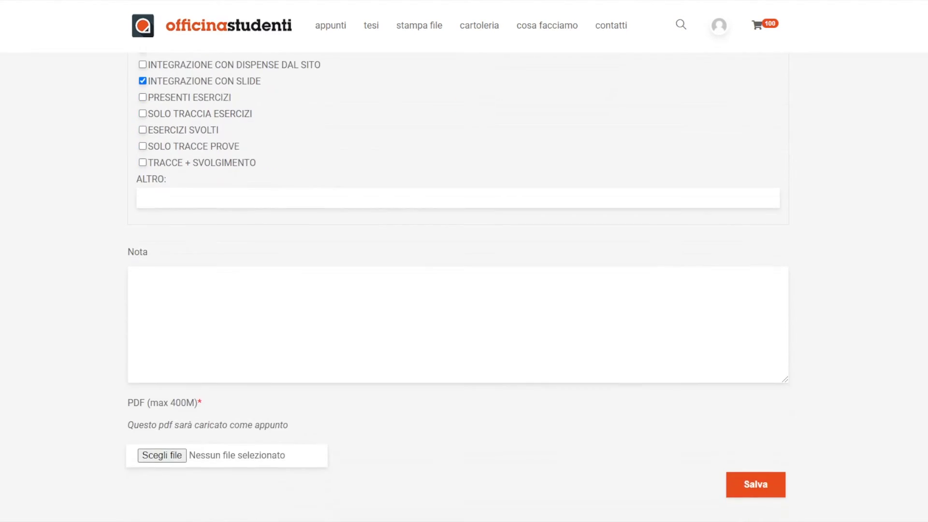
left_click(140, 278)
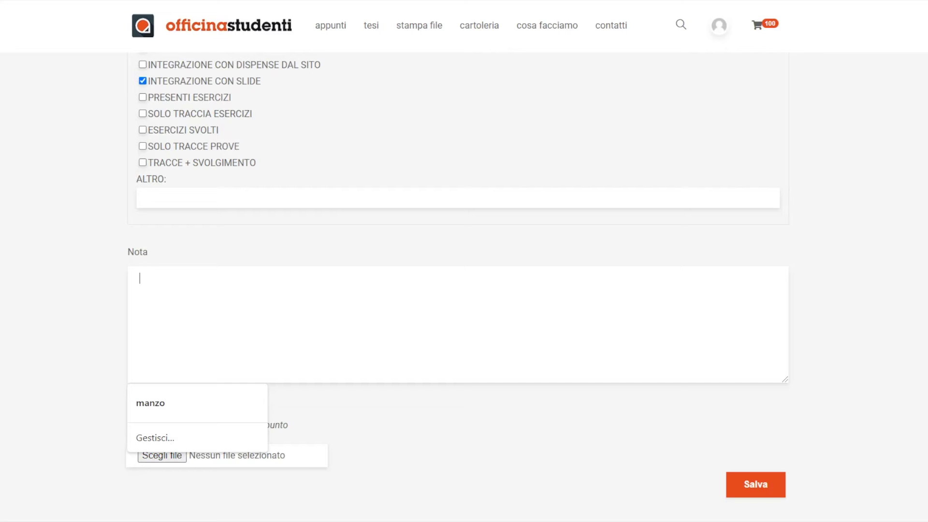
Write the Nota about a course colleague co-writing the notes, correcting 'appuinti' to 'appunti'.
type("questi appuinti sono stati sc")
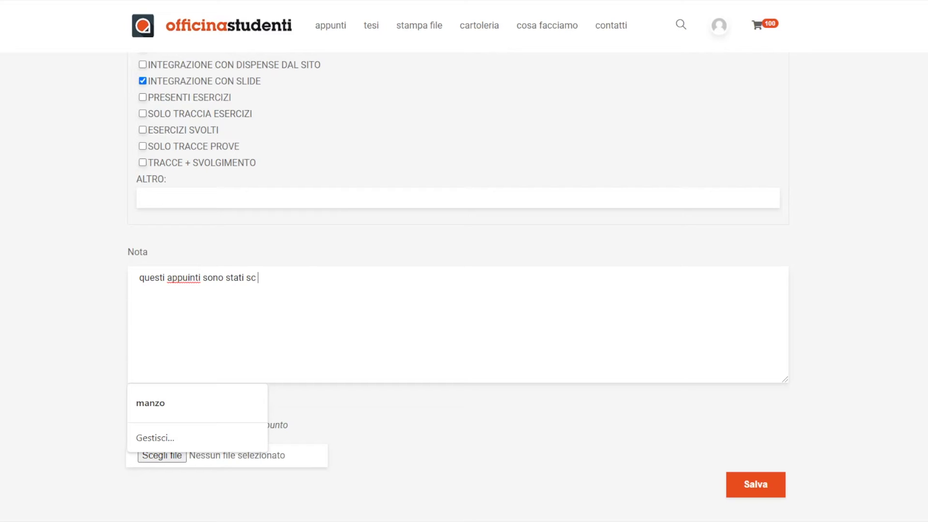
type("ritti con una mia collega di corso, pertanto chiedo di inseri")
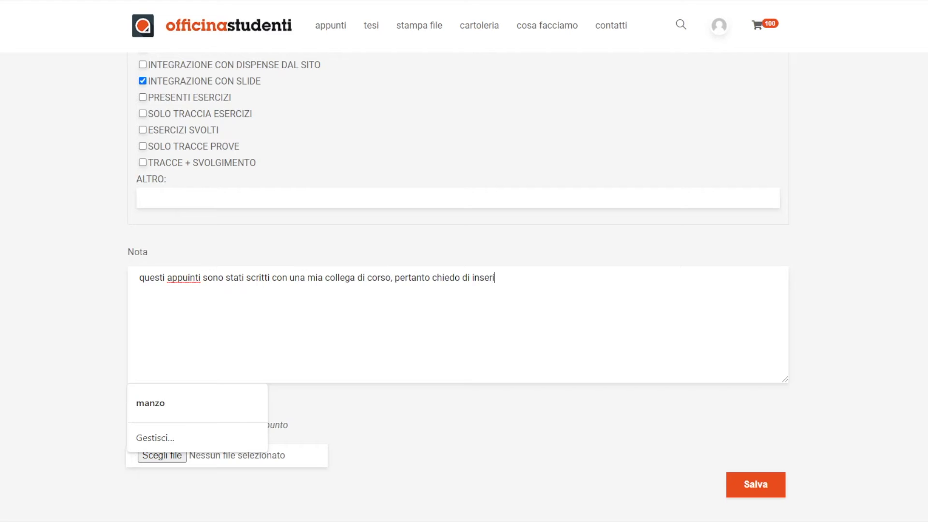
type("re anche la sua card: 20210")
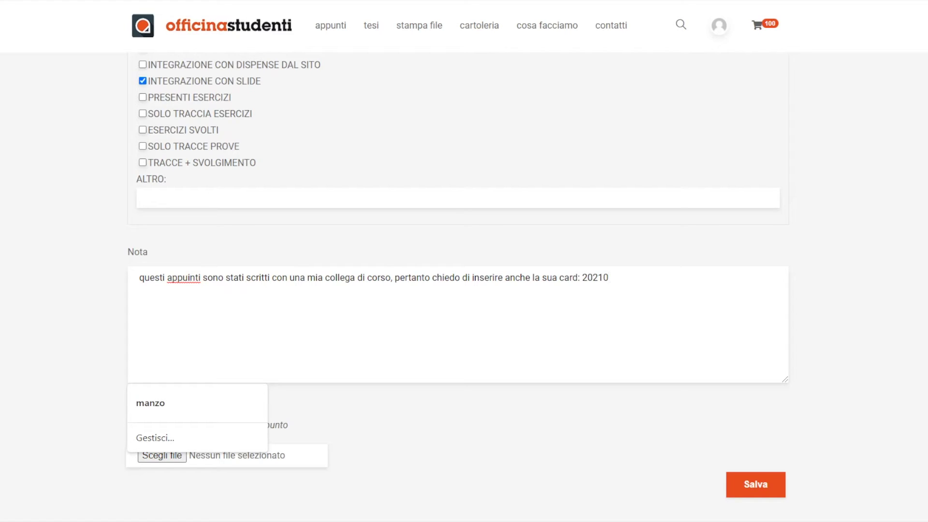
left_click(468, 278)
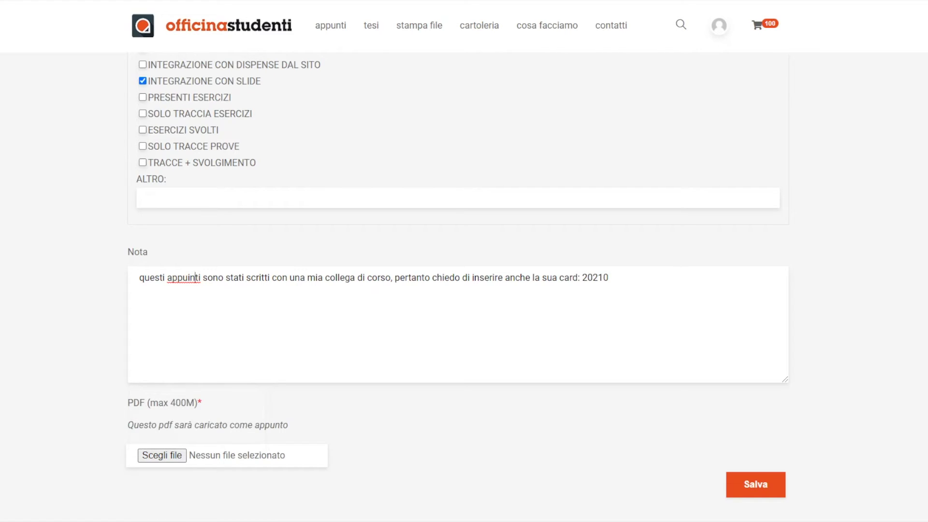
left_click(191, 278)
key("BackSpace")
Attach the Idrogeologia Geologia Applicata PDF and save the note with Salva.
left_click(162, 455)
left_click(119, 45)
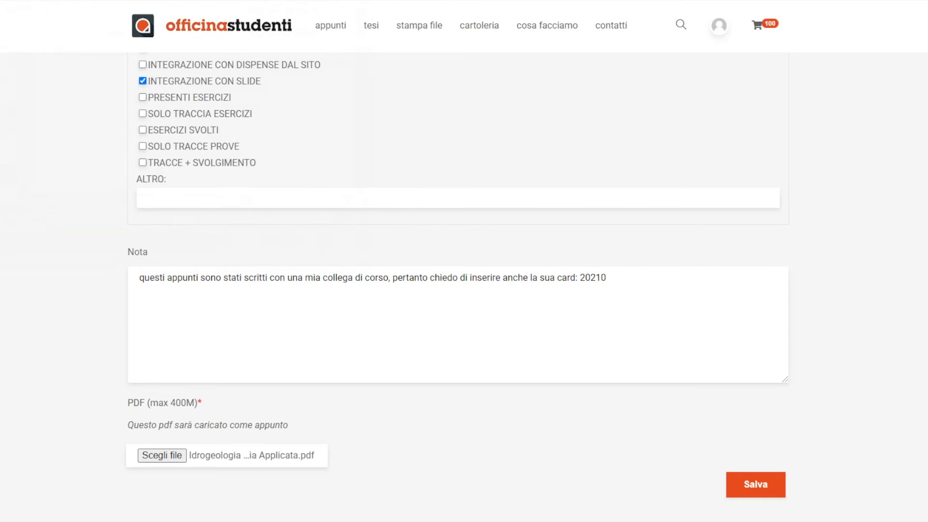
scroll(464, 290, "down", 3)
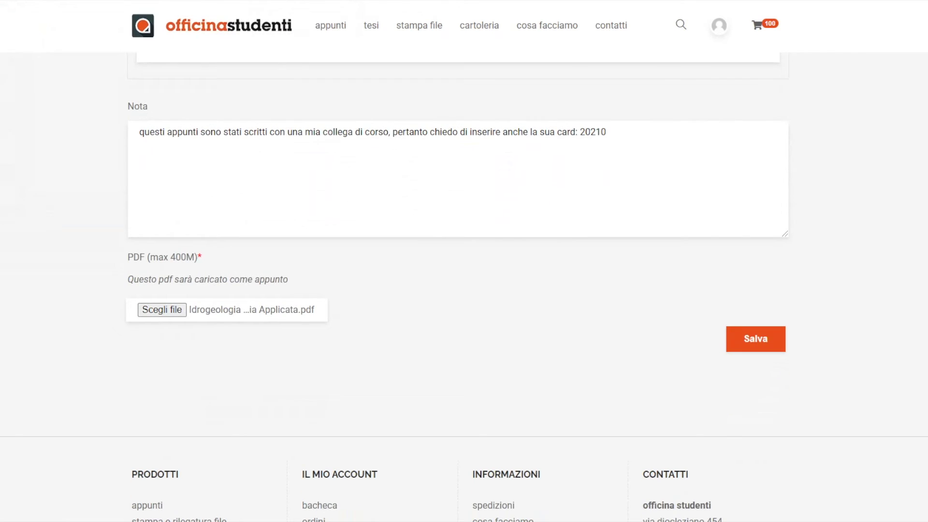
left_click(756, 339)
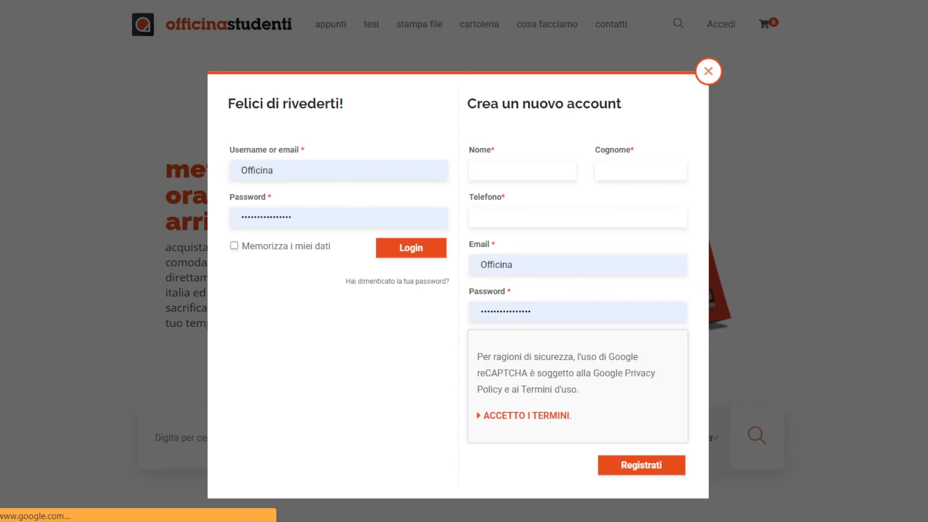
Sign back in using the credentials already filled in the login popup.
key("Return")
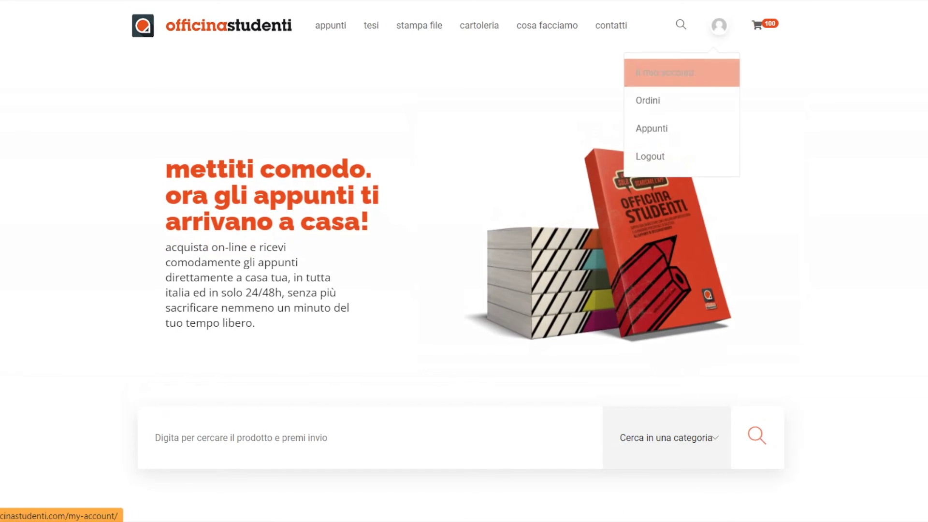
Go to Il mio account > Appunti > Appunti condivisi and choose Vendi un nuovo appunto.
left_click(665, 73)
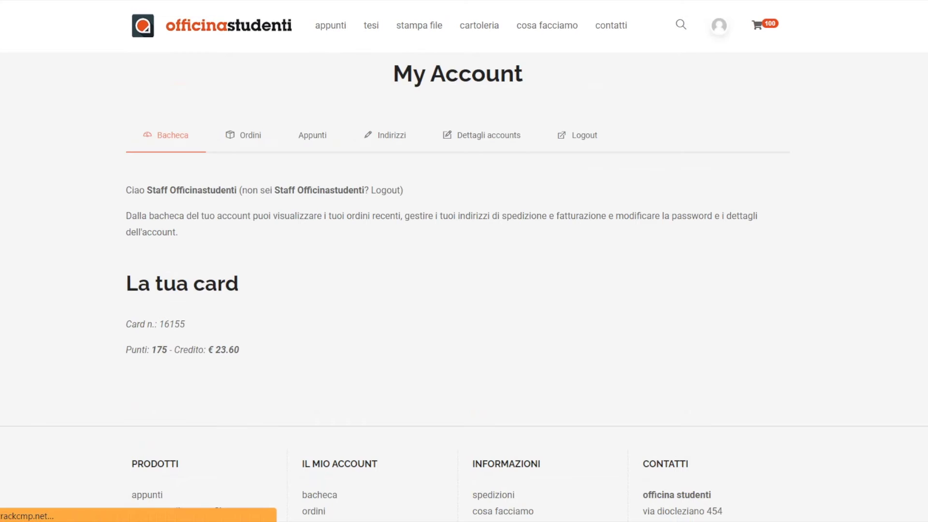
left_click(312, 136)
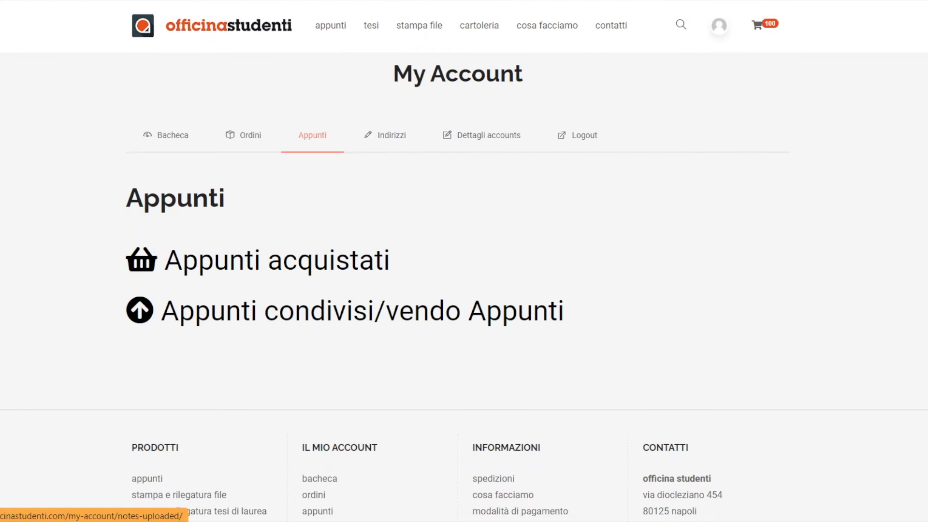
left_click(212, 312)
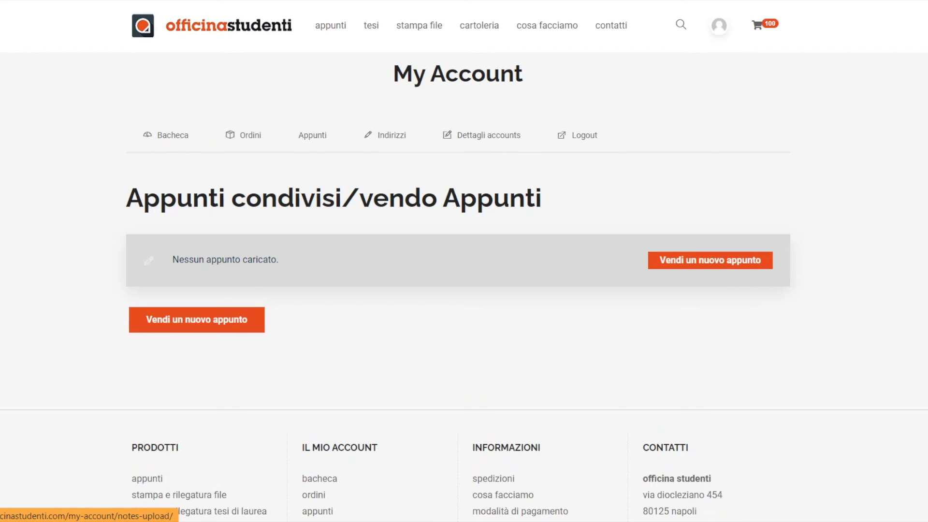
left_click(213, 315)
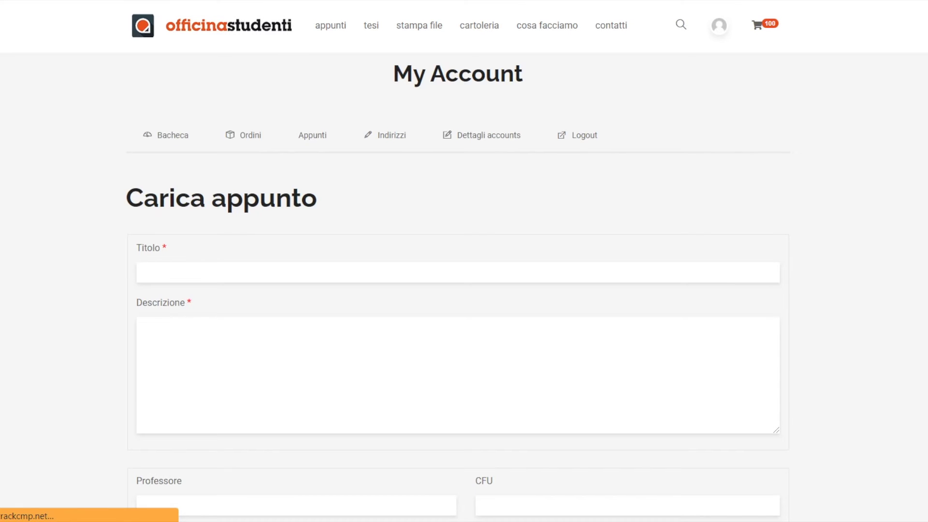
left_click(145, 272)
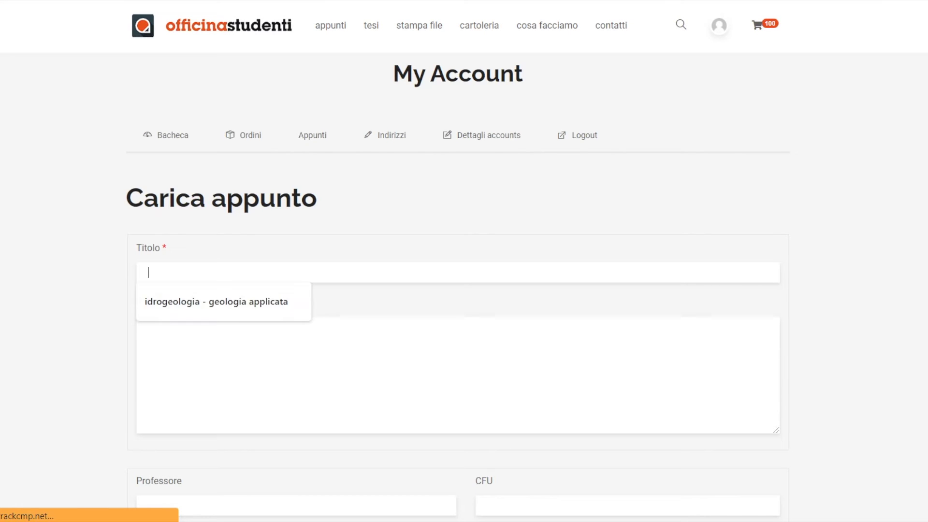
Accept the suggested note title and paste the prepared description.
key("Down")
key("Return")
key("Tab")
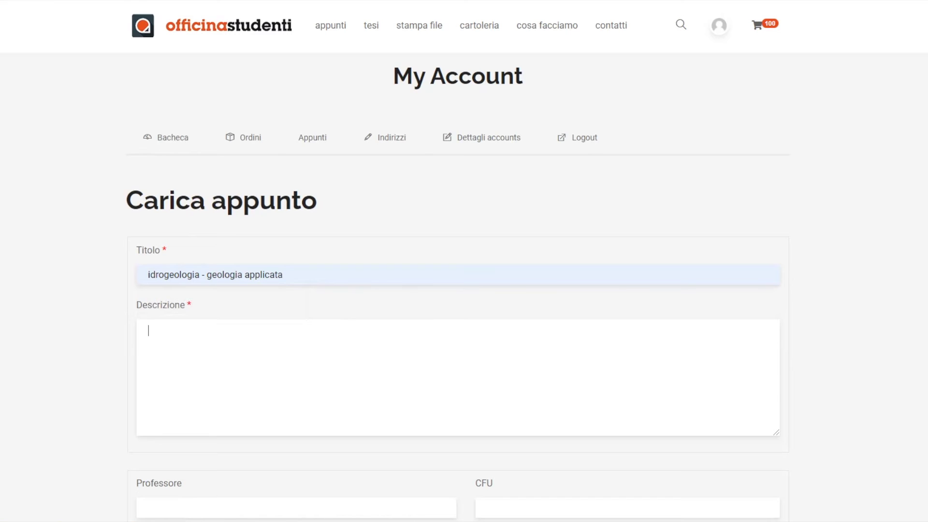
scroll(464, 290, "down", 1)
right_click(154, 256)
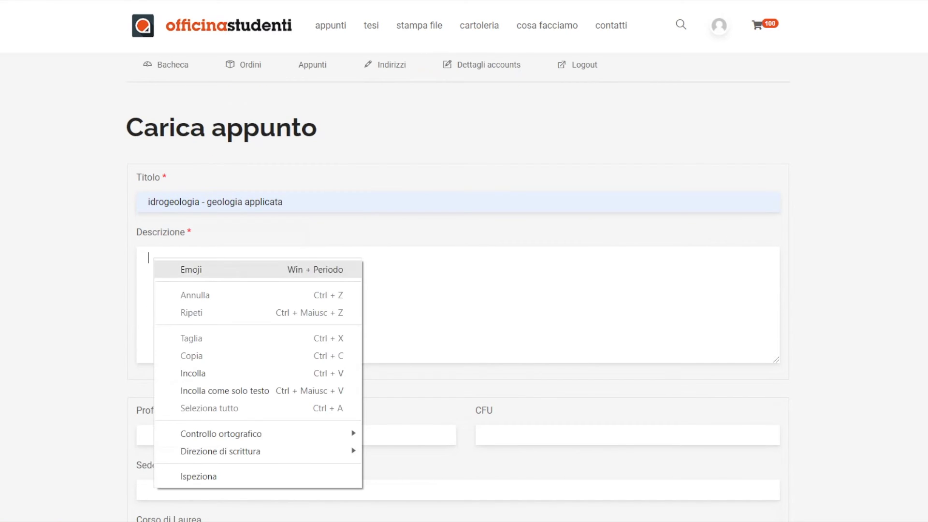
left_click(164, 372)
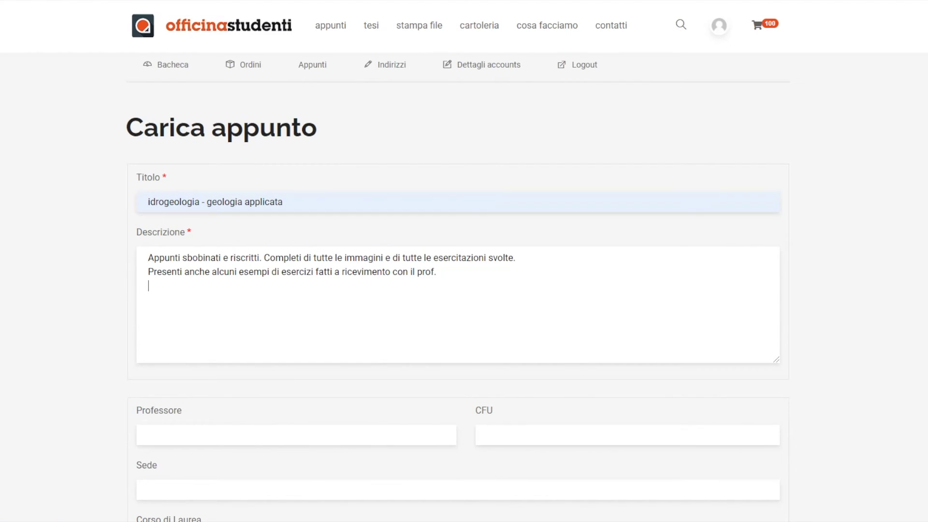
Enter the professor's surname, CFU 9, montesantangelo, scienze geologiche, sapienza and 2020 - 2021.
scroll(464, 290, "down", 4)
left_click(296, 216)
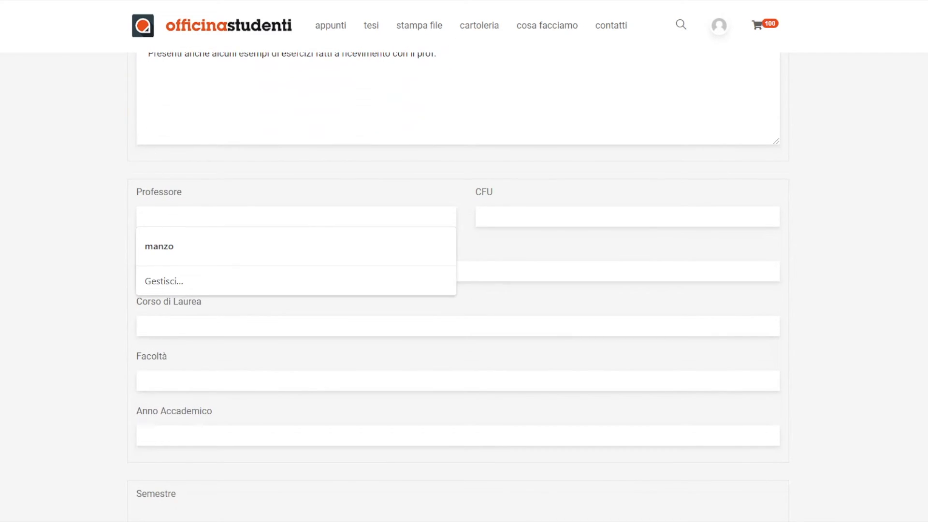
type("esposito")
key("Tab")
type("9")
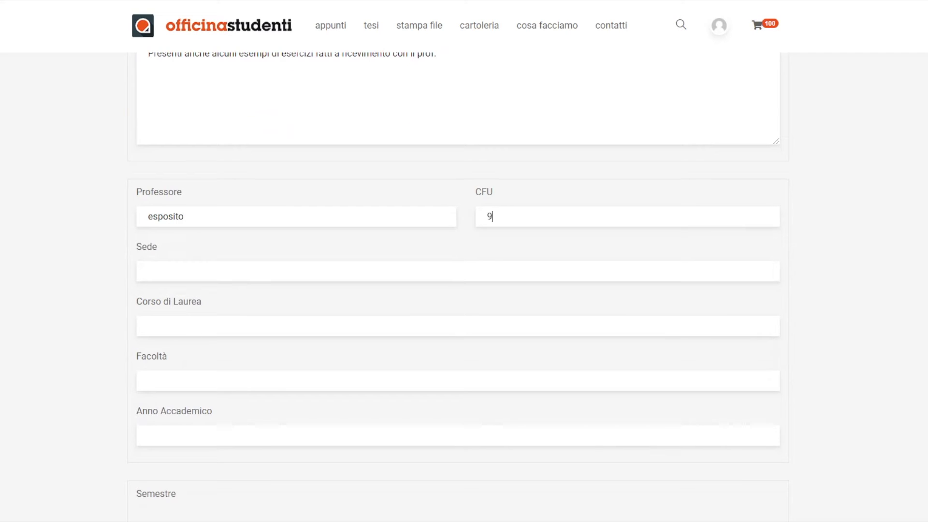
type("mo")
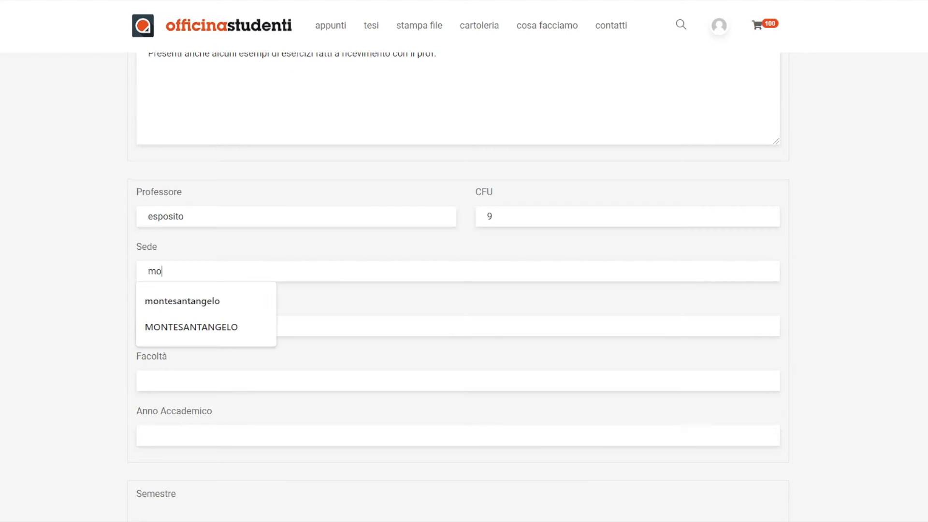
type("ntesantangelo")
key("Tab")
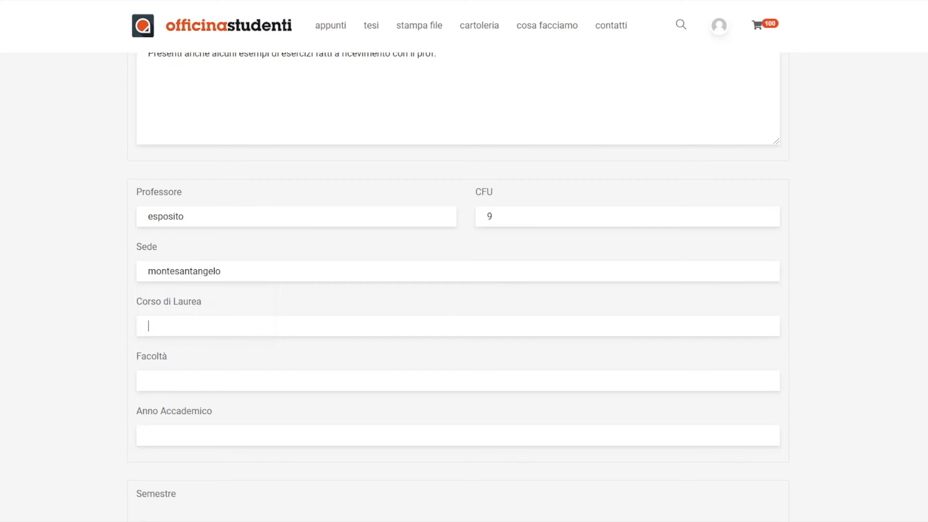
type("scienze geologiche")
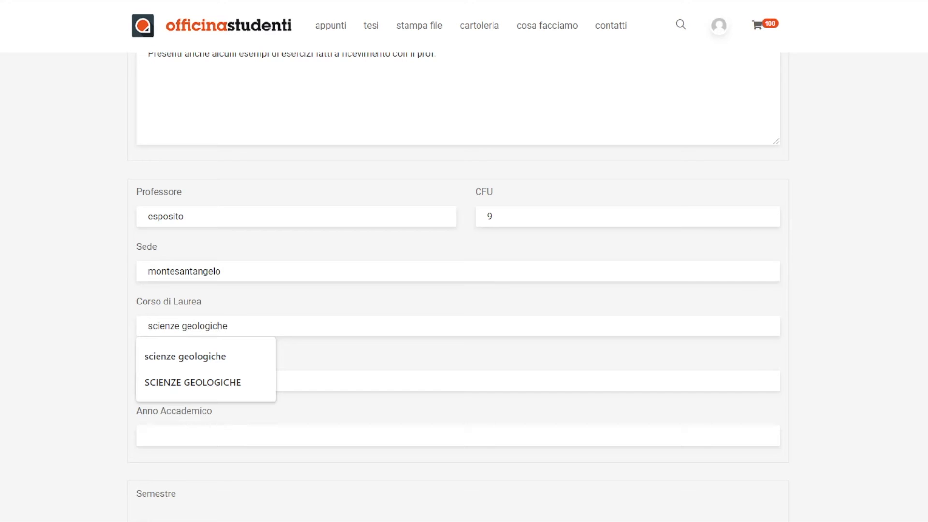
key("Tab")
type("sapienza")
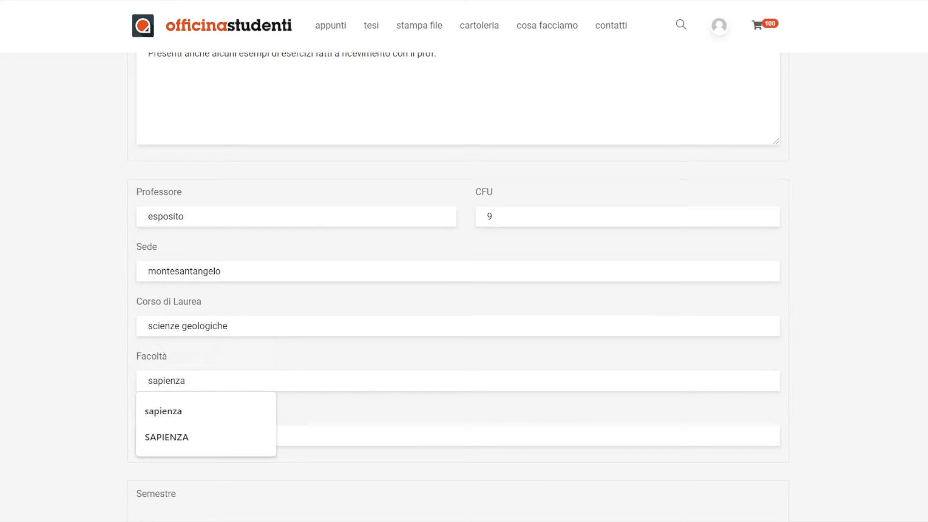
key("Tab")
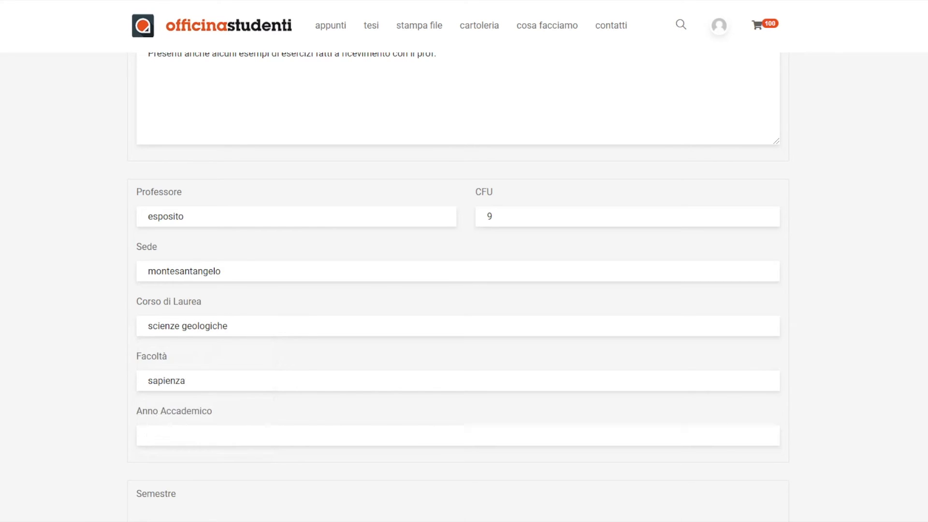
type("2020 - ")
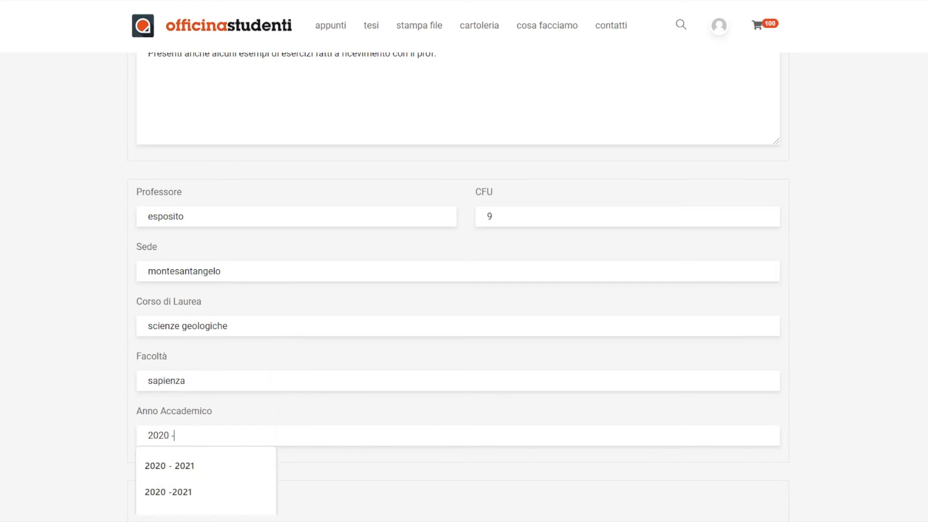
type("2021")
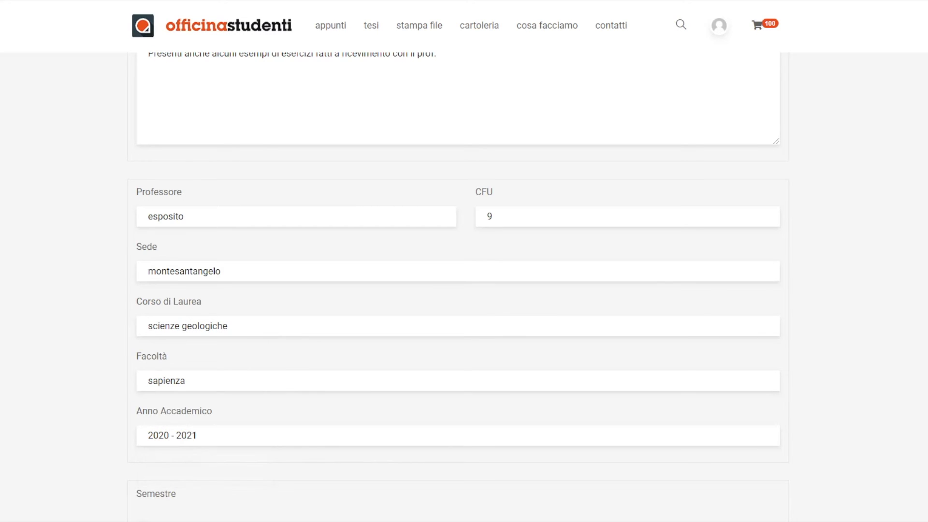
Set semester II, mark the course Triennale and enter Anno 2021.
scroll(458, 285, "down", 5)
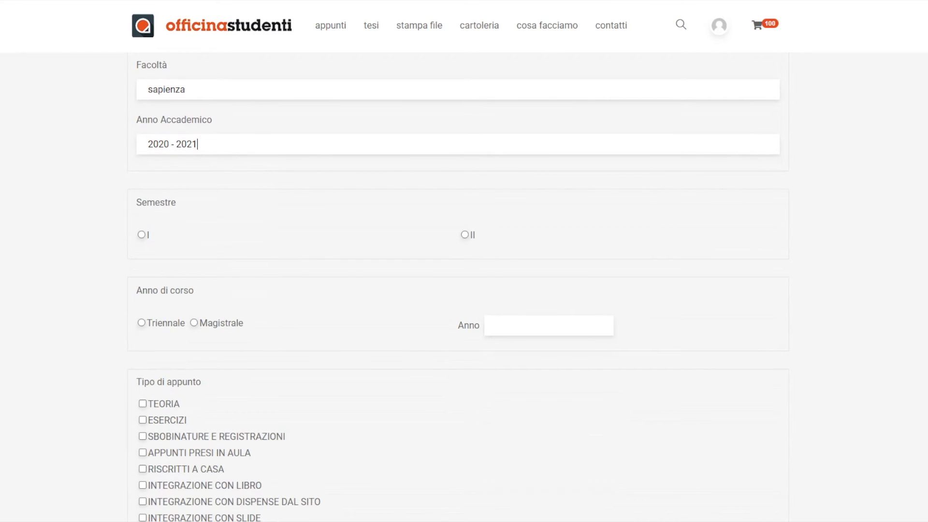
left_click(464, 235)
left_click(141, 323)
left_click(549, 325)
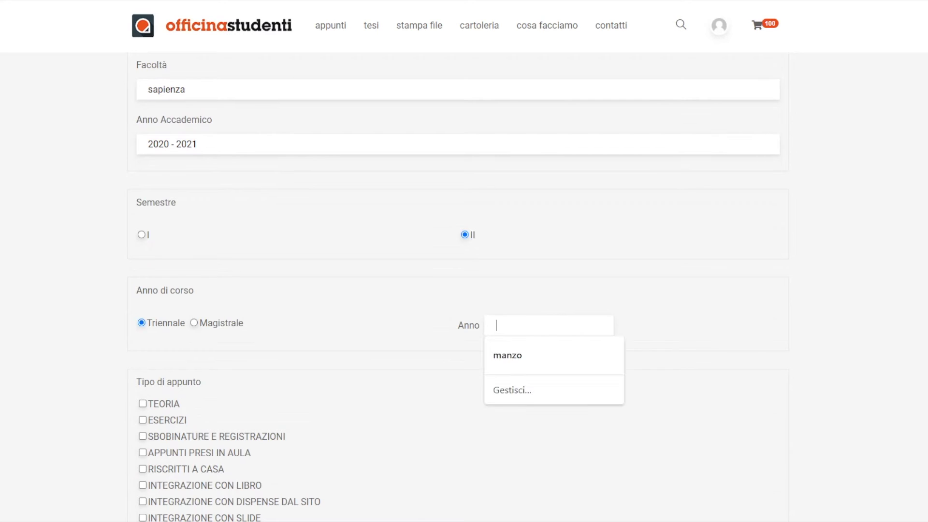
type("2021")
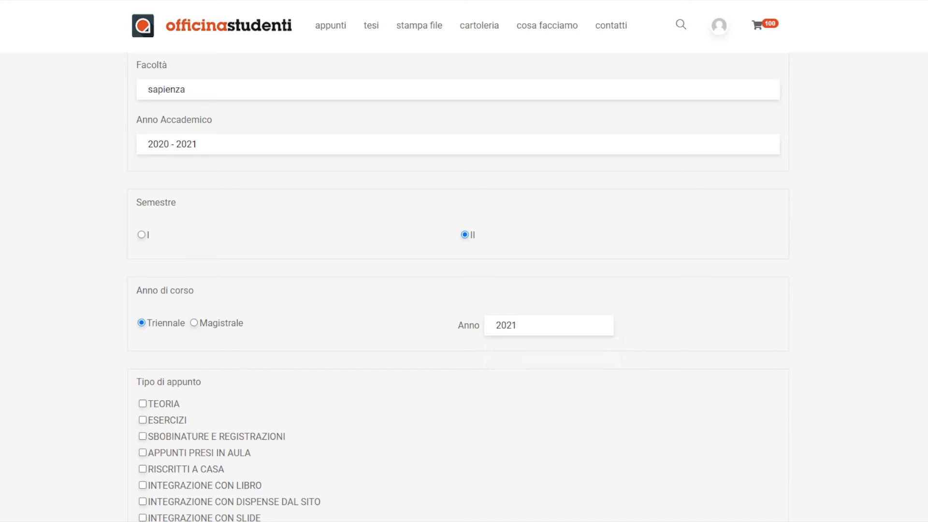
Tick the TEORIA, ESERCIZI, SBOBINATURE E REGISTRAZIONI and INTEGRAZIONE CON SLIDE note types.
scroll(458, 287, "down", 5)
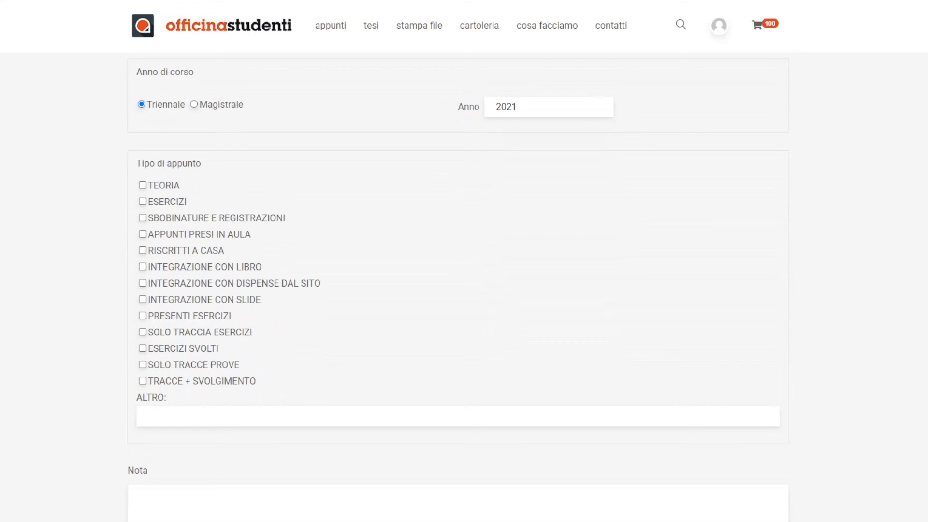
left_click(142, 185)
left_click(142, 201)
left_click(143, 217)
left_click(142, 299)
scroll(143, 299, "down", 4)
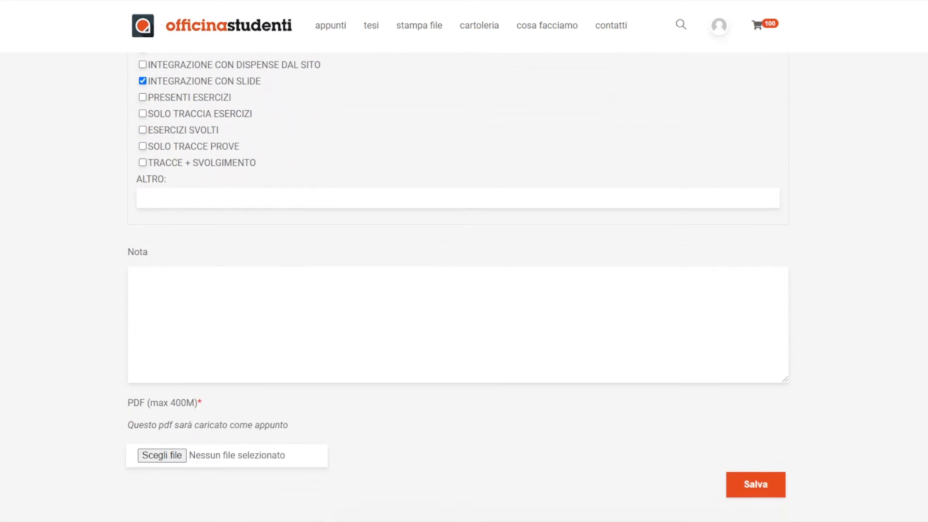
left_click(139, 279)
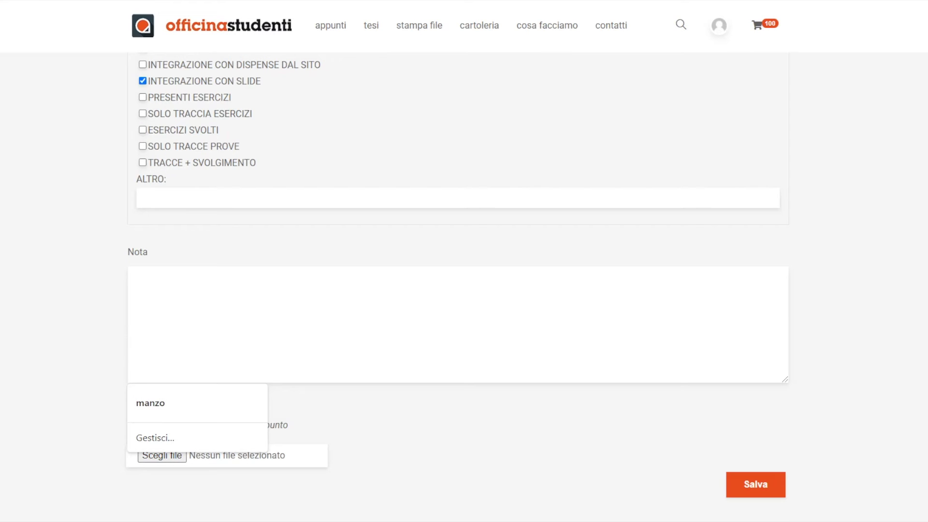
Type the Nota asking to credit a course colleague too, and fix 'appuinti' to 'appunti'.
type("questi appuinti sono stati scritti con una mia collega di corso, pertanto chiedo di inserire anche la sua card: 20210")
key("Escape")
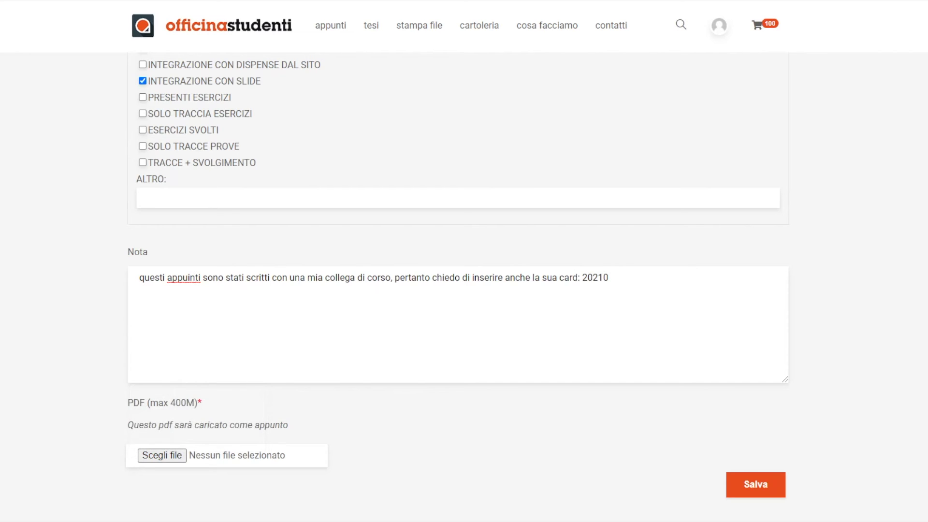
key("Left")
key("BackSpace")
Attach Idrogeologia Geologia Applicata.pdf to the form and submit it with Salva.
left_click(162, 455)
left_click(119, 45)
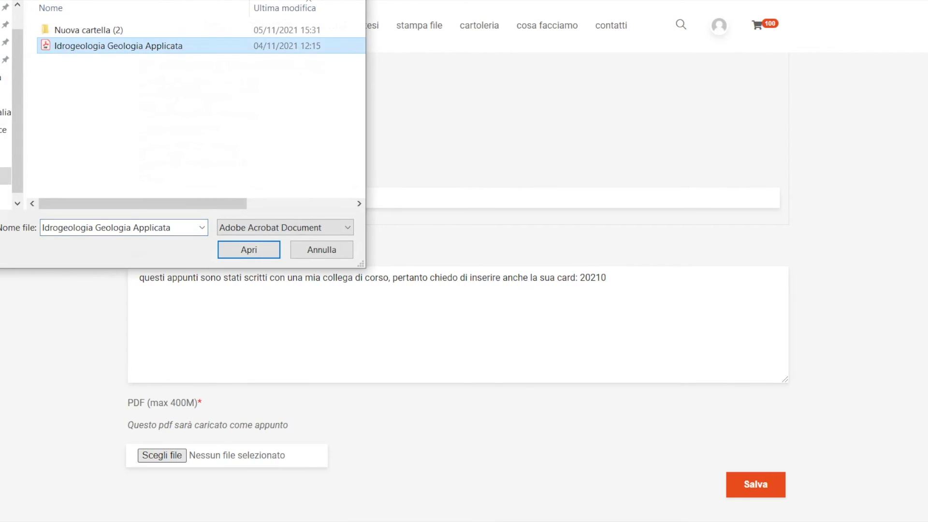
key("Return")
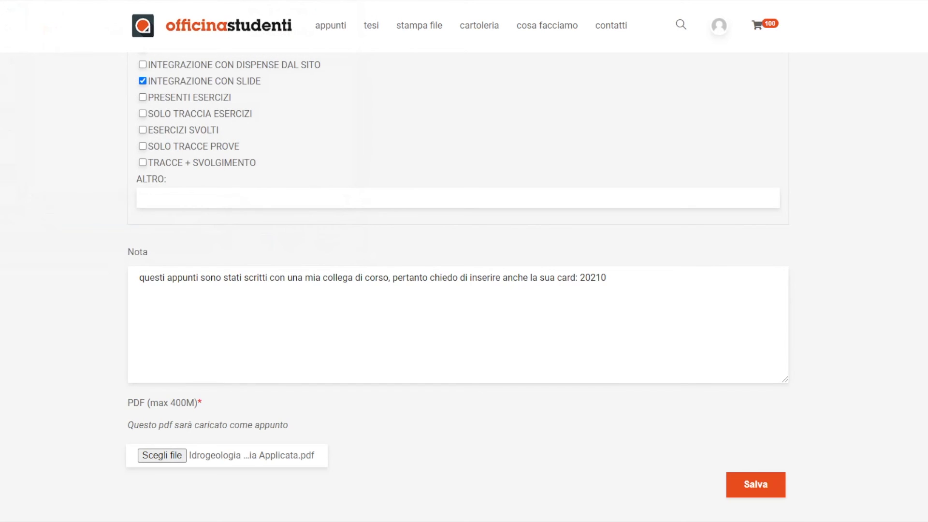
scroll(464, 260, "down", 3)
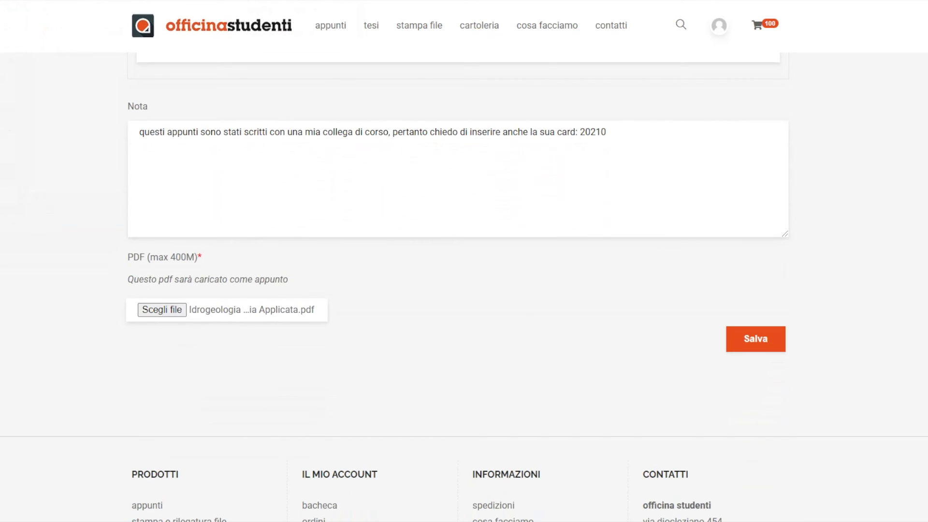
left_click(755, 339)
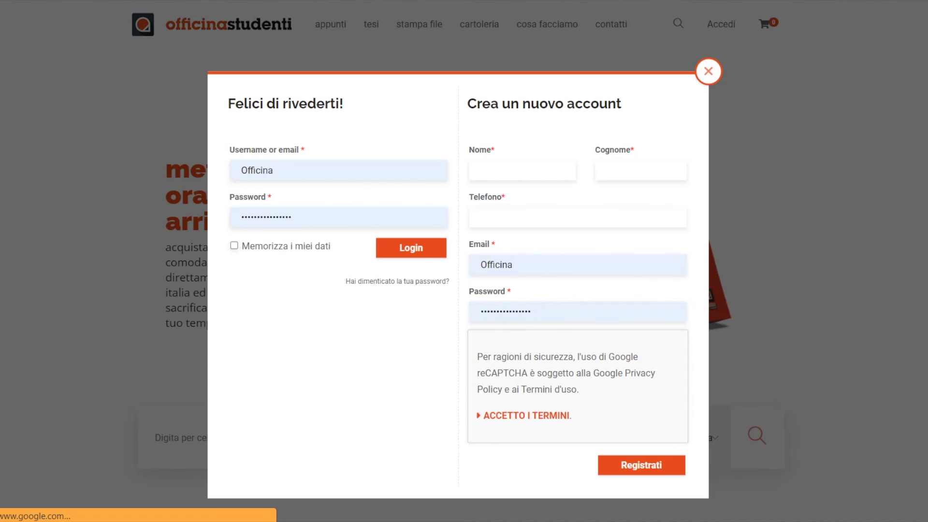
Sign back in, then go to Il mio account > Appunti > Appunti condivisi > Vendi un nuovo appunto.
key("Return")
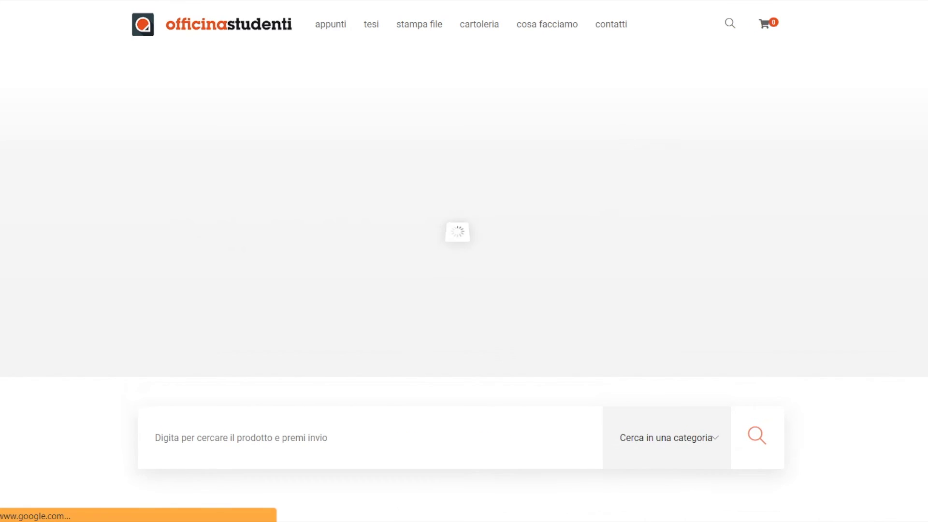
mouse_move(719, 25)
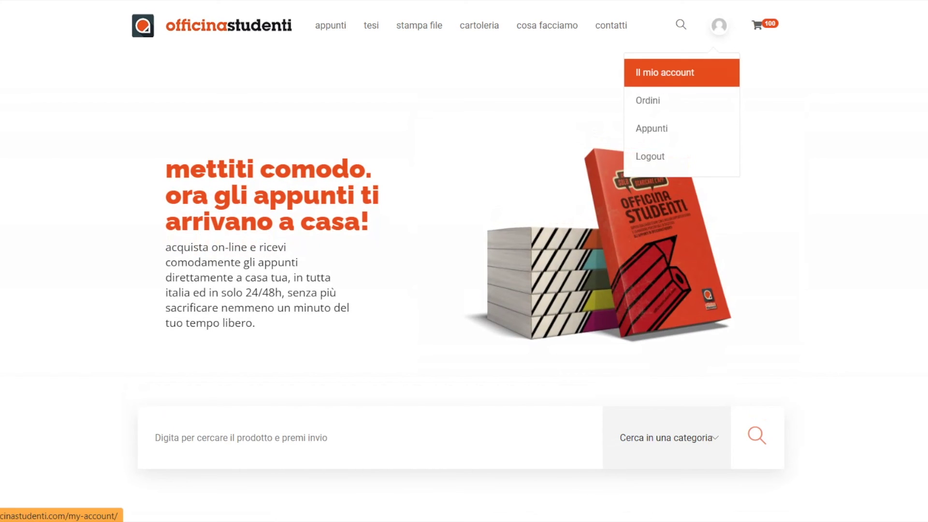
left_click(664, 72)
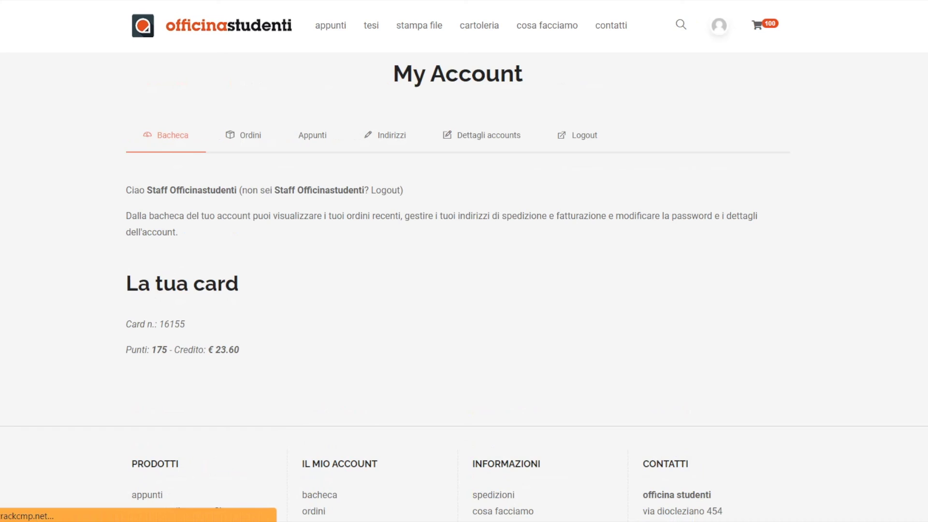
left_click(312, 134)
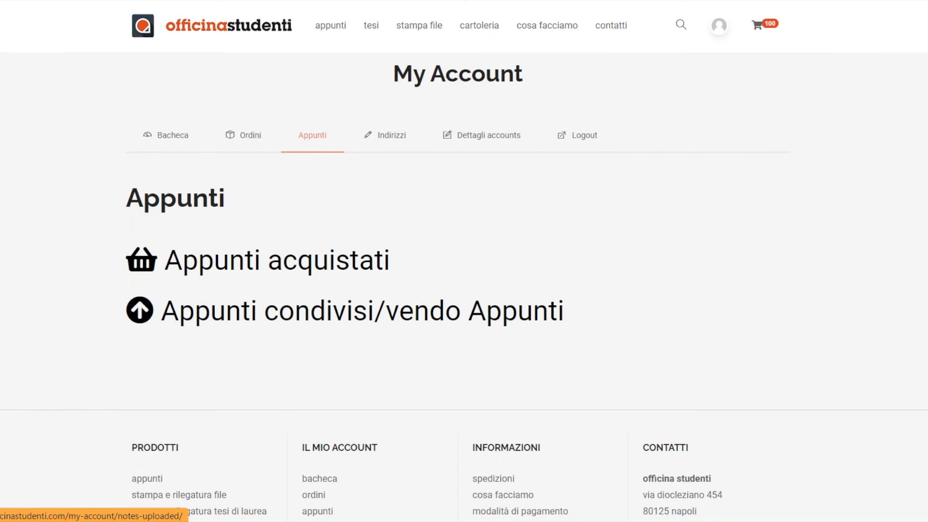
left_click(203, 311)
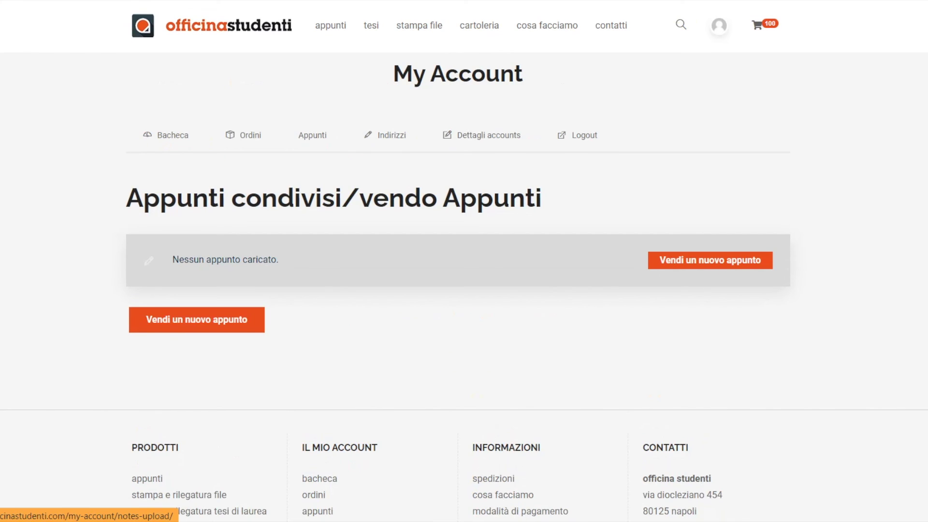
left_click(203, 314)
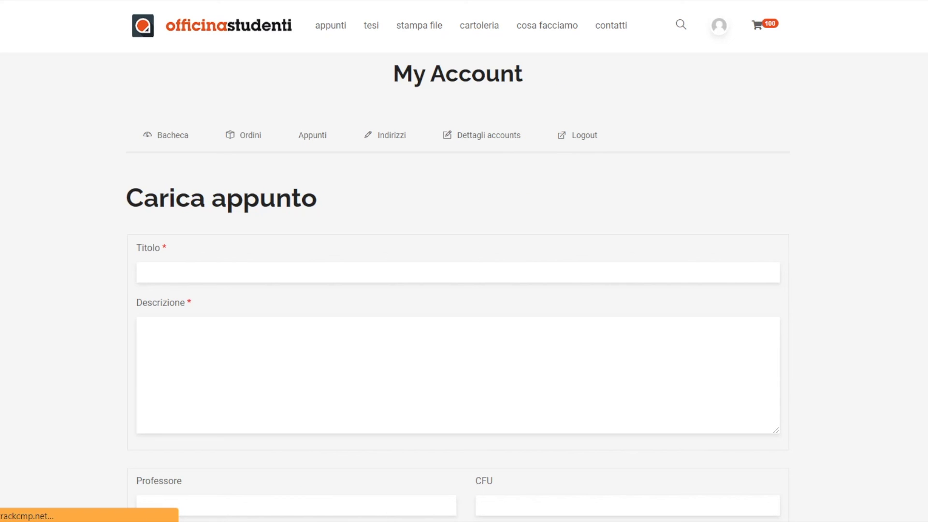
Choose the 'idrogeologia - geologia applicata' title suggestion and paste the prepared description.
left_click(148, 272)
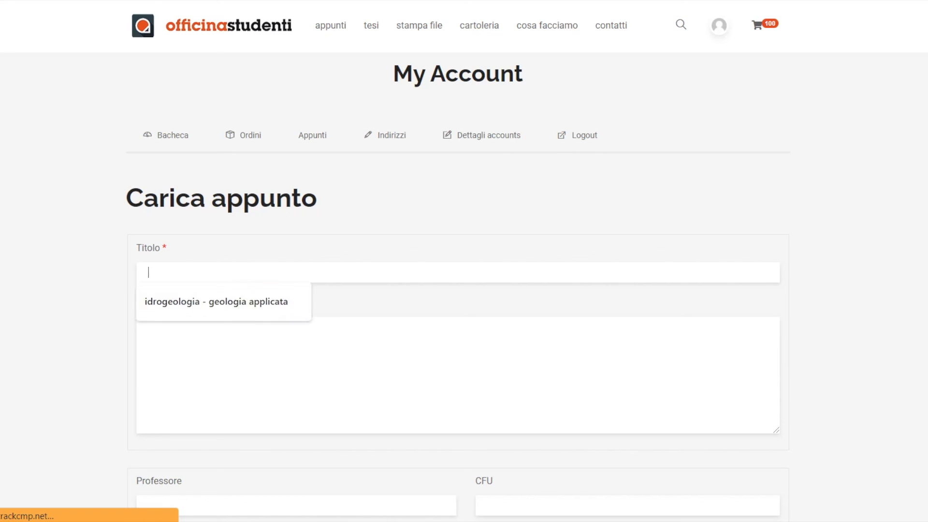
key("Down")
key("Return")
key("Tab")
scroll(458, 290, "down", 2)
right_click(154, 256)
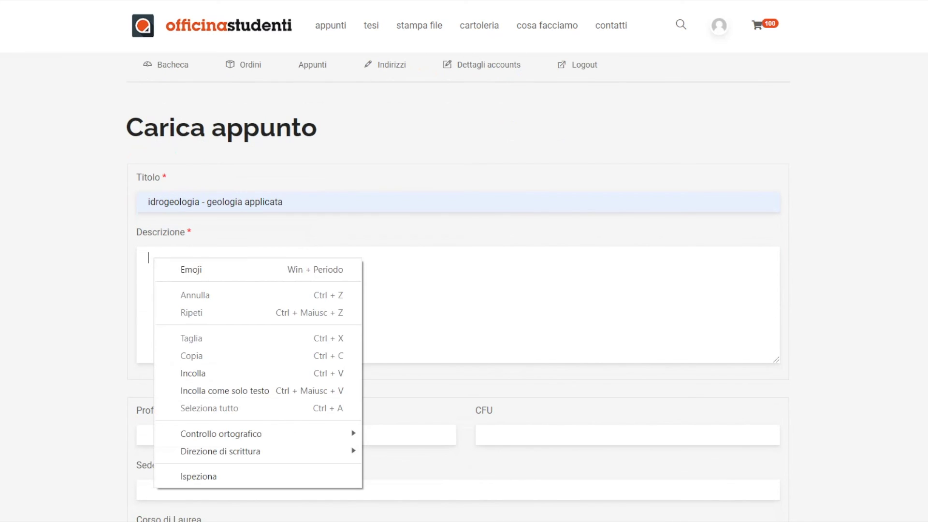
left_click(167, 370)
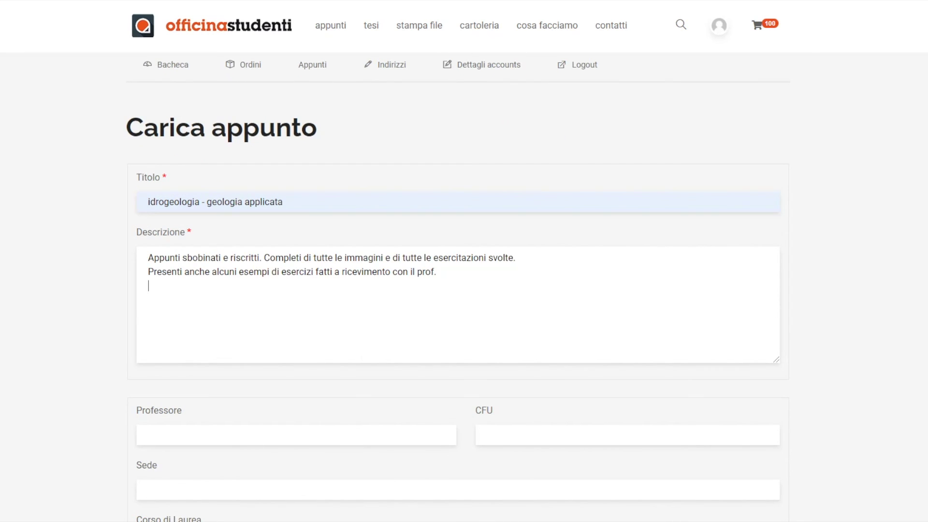
Enter the professor's surname and 9 CFU.
scroll(458, 290, "down", 4)
left_click(295, 216)
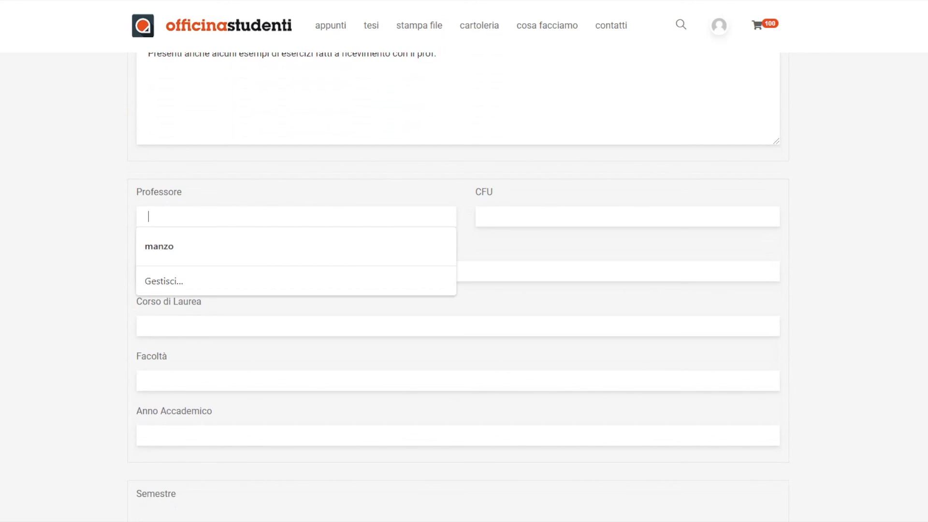
type("esposito")
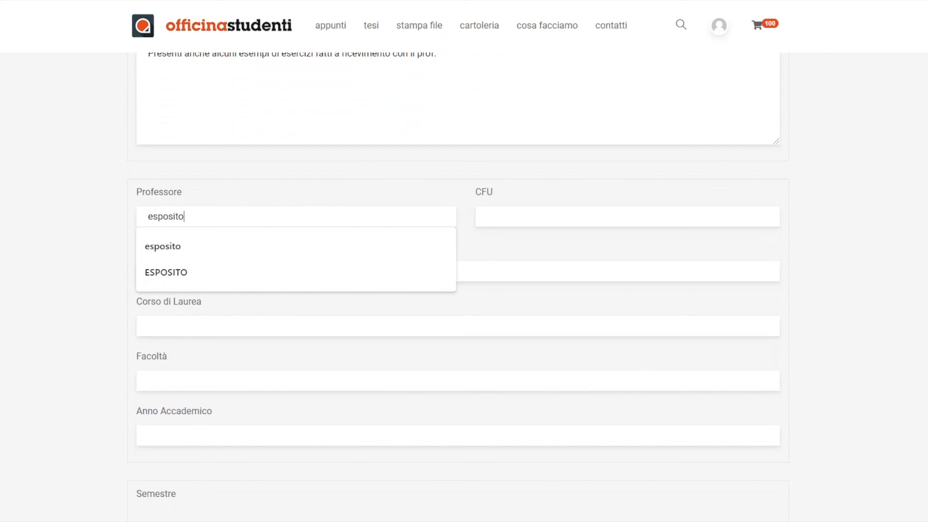
left_click(487, 217)
type("9")
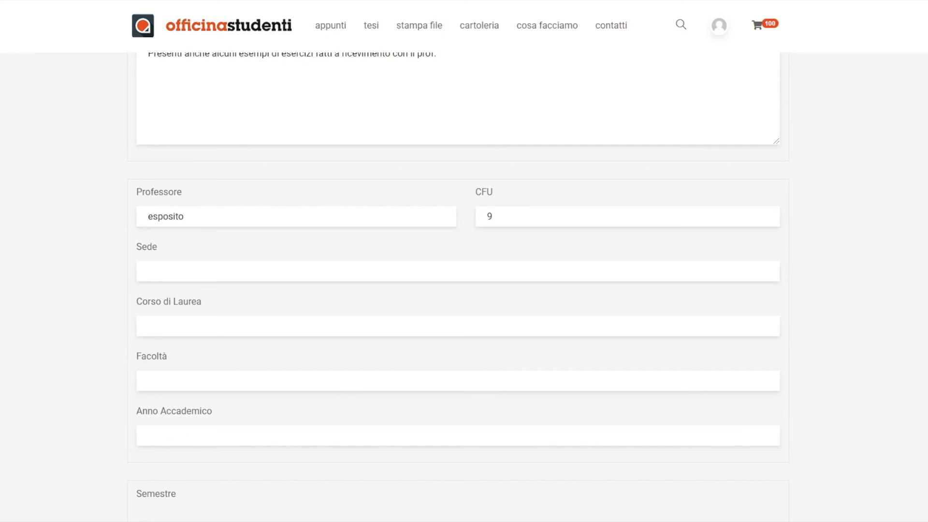
Fill Sede montesantangelo, Corso scienze geologiche, Facoltà sapienza and Anno Accademico 2020 - 2021.
left_click(194, 271)
type("mon")
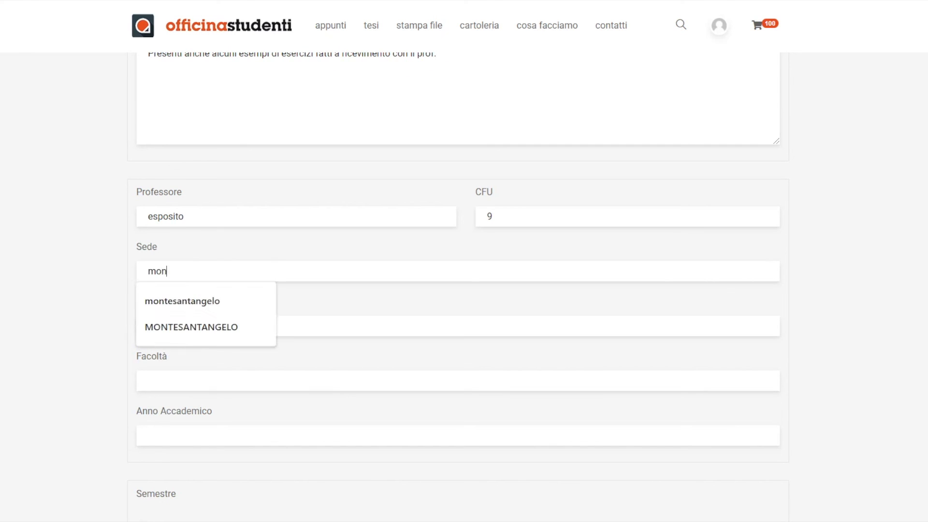
type("tesantangelo")
key("Tab")
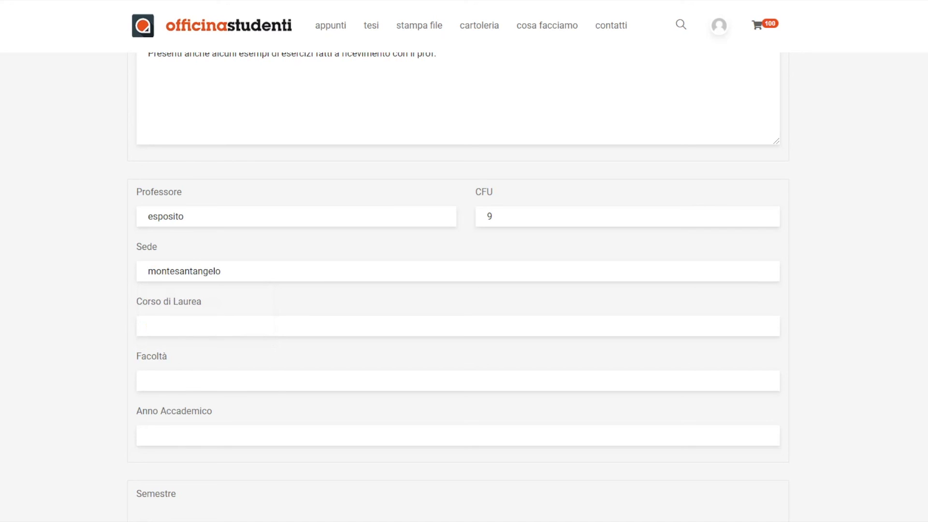
type("scienze geologiche")
key("Tab")
type("sapienza")
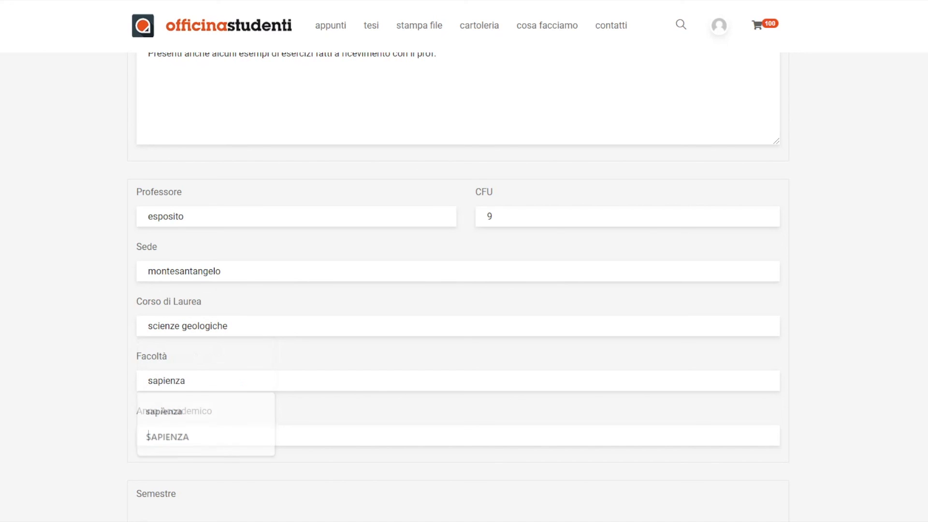
key("Tab")
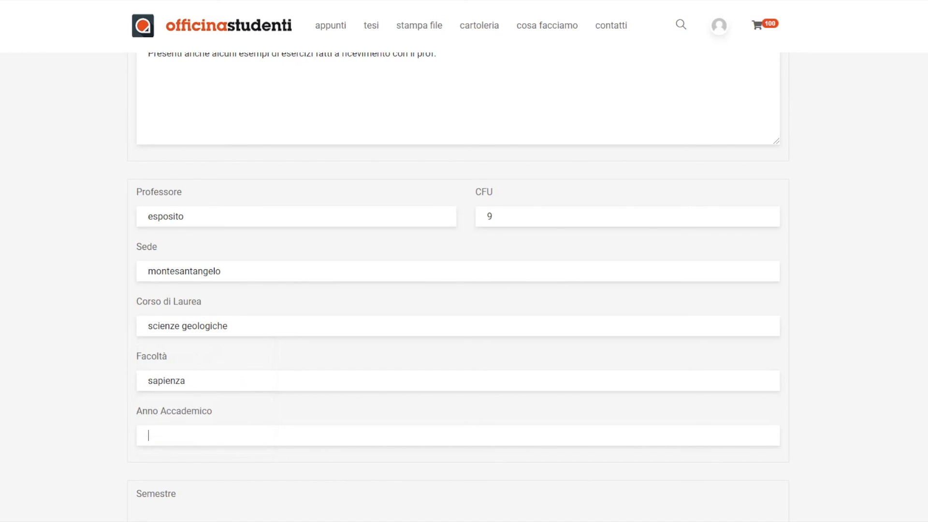
type("2020 - 2021")
scroll(458, 290, "down", 6)
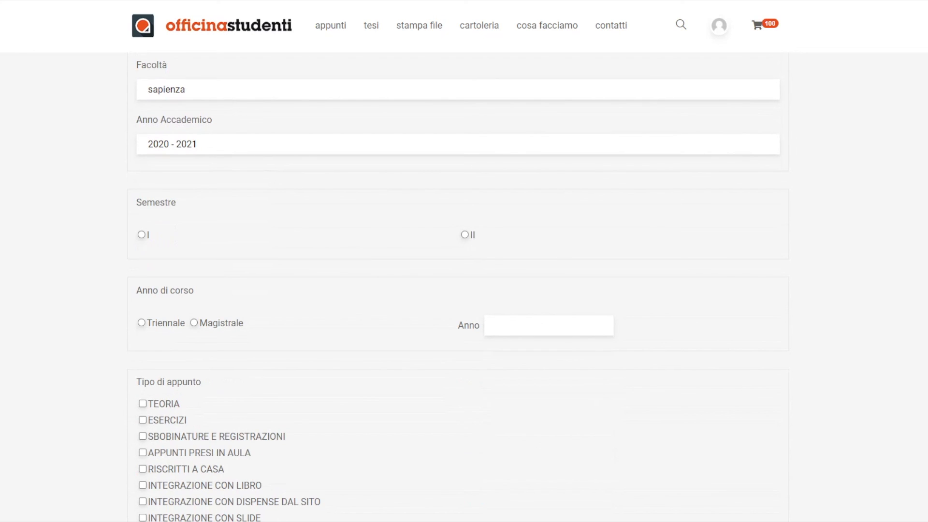
Set the note to semester II, Triennale, year 2021.
left_click(465, 235)
left_click(141, 323)
left_click(497, 325)
type("2021")
Tick the TEORIA, ESERCIZI, SBOBINATURE E REGISTRAZIONI and INTEGRAZIONE CON SLIDE note types.
scroll(464, 290, "down", 1)
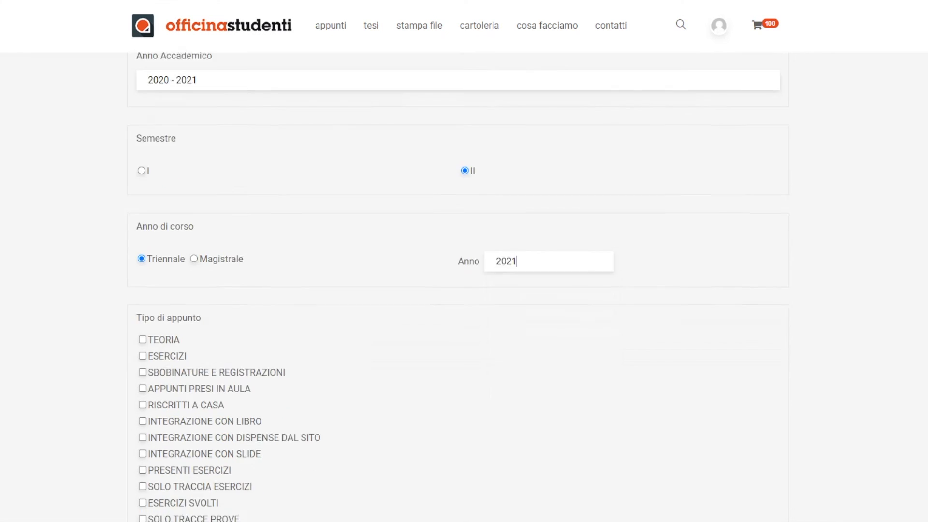
scroll(457, 283, "down", 3)
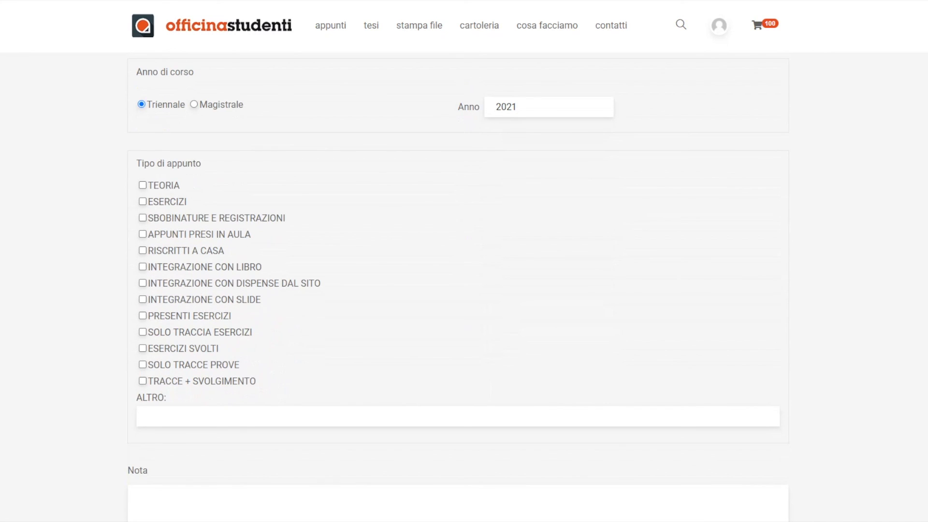
left_click(143, 185)
left_click(143, 201)
left_click(143, 218)
left_click(143, 299)
scroll(458, 270, "down", 5)
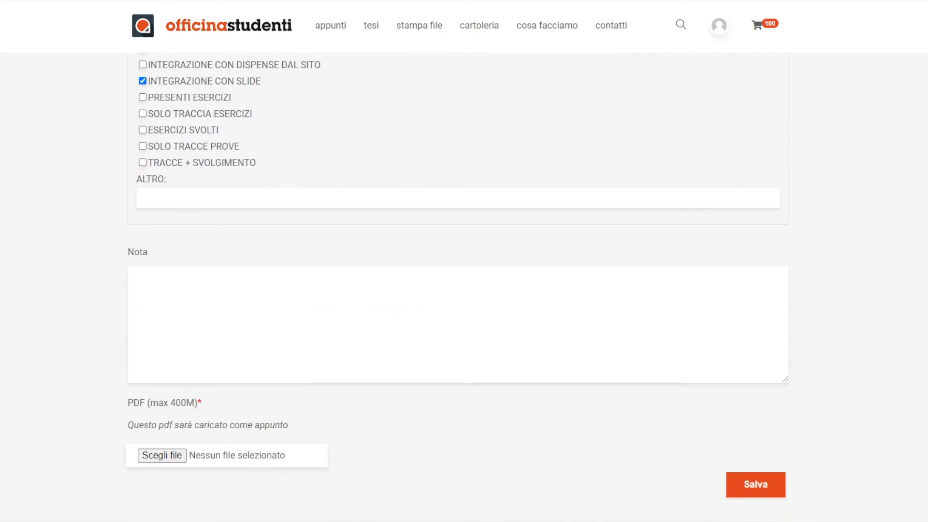
left_click(140, 278)
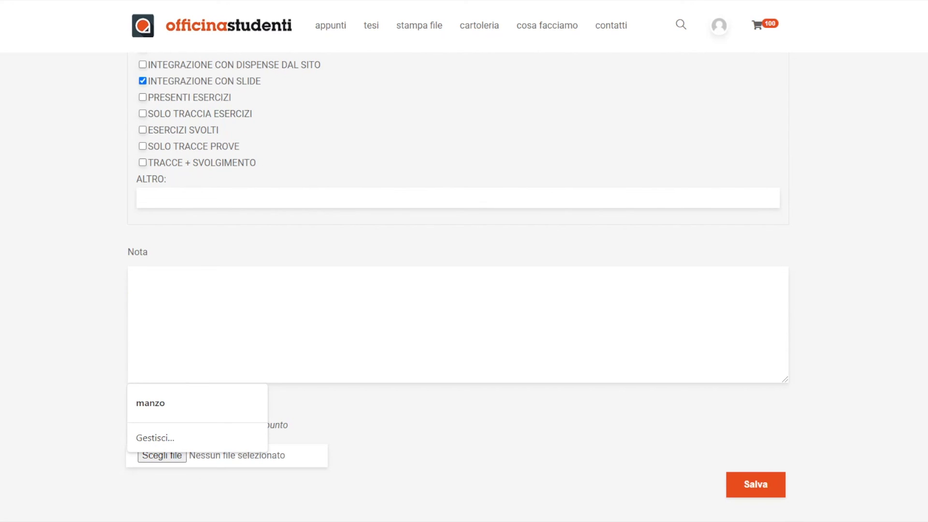
Write a Nota crediting a classmate as co-author with her card number, correcting 'appuinti' to 'appunti'.
type("questi appuinti sono st")
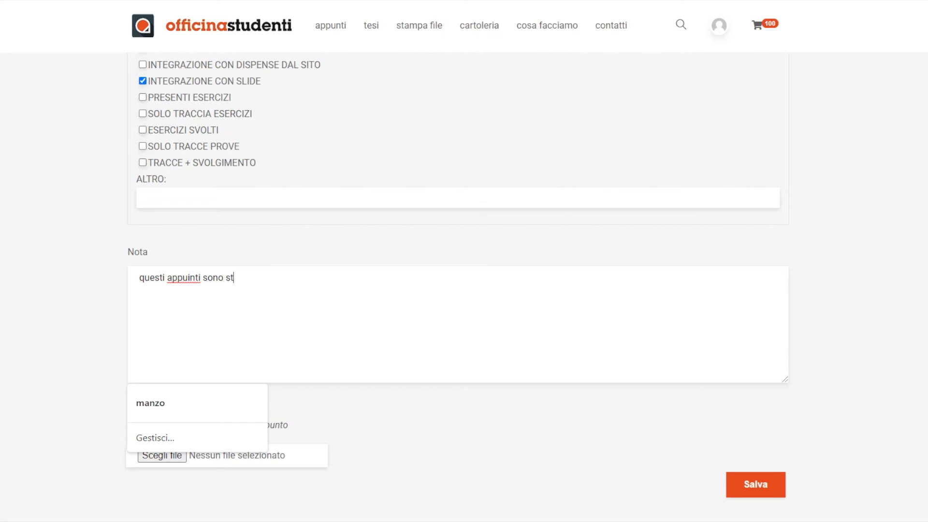
type("ati scritti con una mia collega")
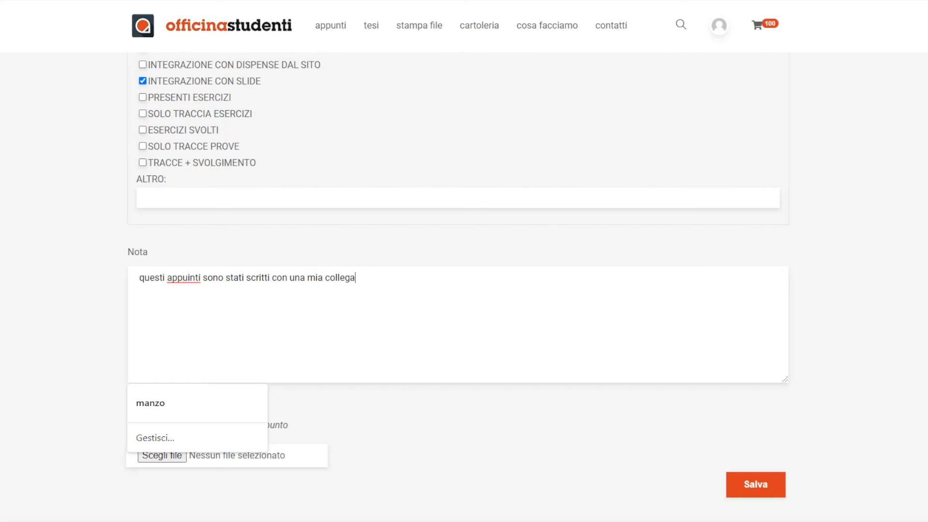
type(" di corso, pertanto chiedo ")
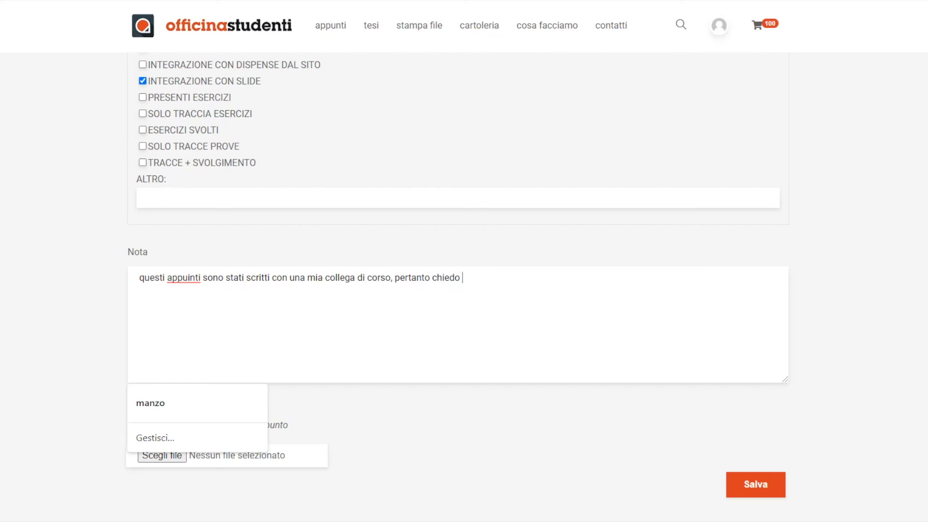
type("di inserire anche la sua car")
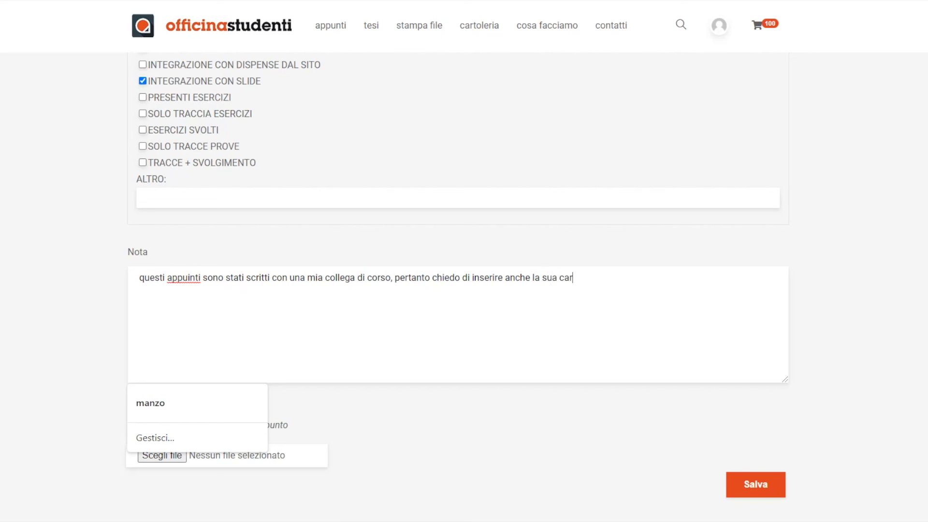
type("d: 20210")
left_click(468, 277)
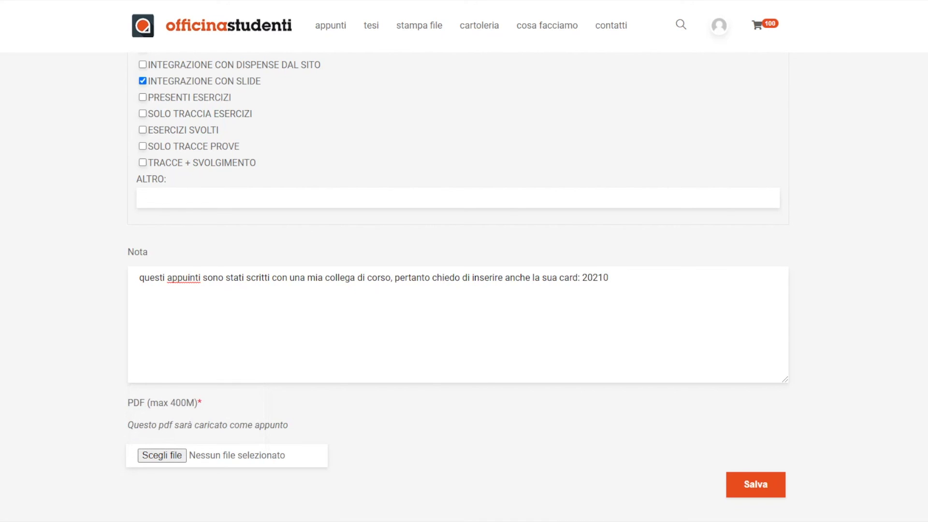
left_click(190, 278)
key("BackSpace")
left_click(162, 455)
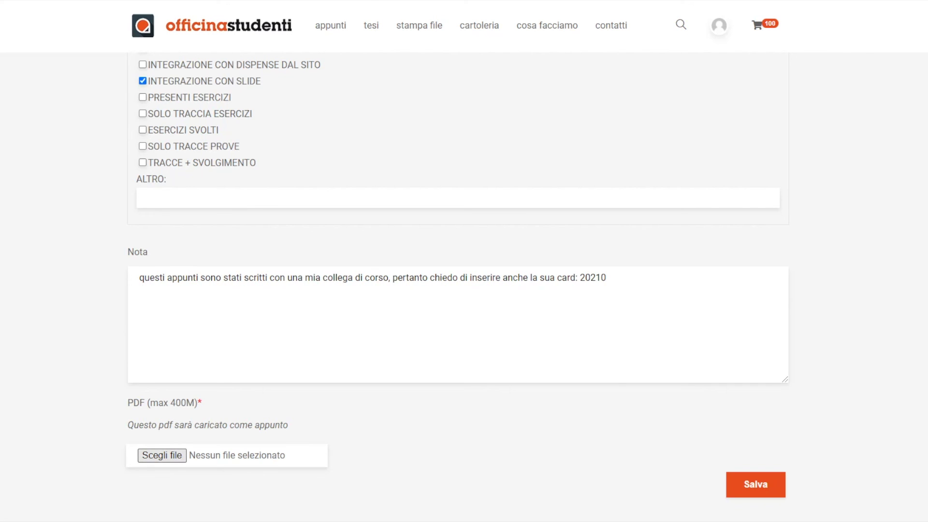
Attach Idrogeologia Geologia Applicata.pdf and save the note for staff review.
left_click(118, 45)
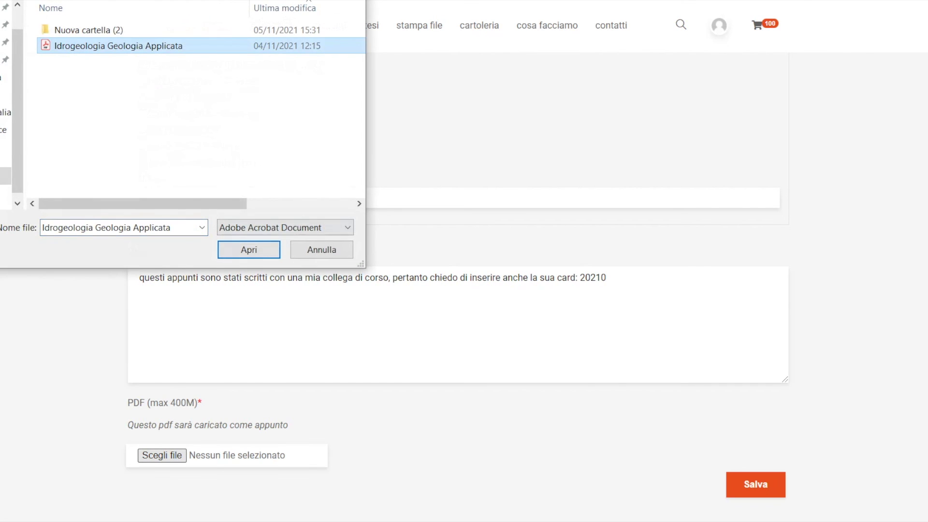
key("Return")
scroll(464, 261, "down", 3)
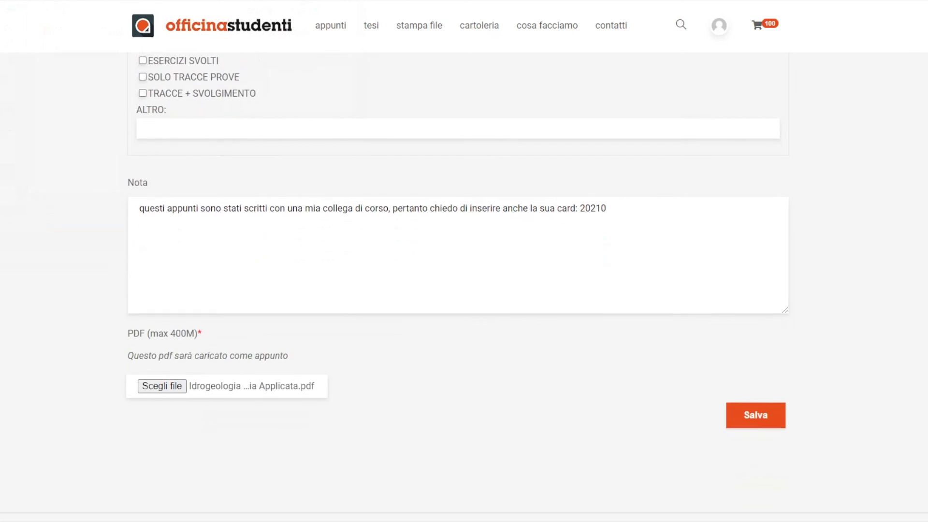
left_click(755, 339)
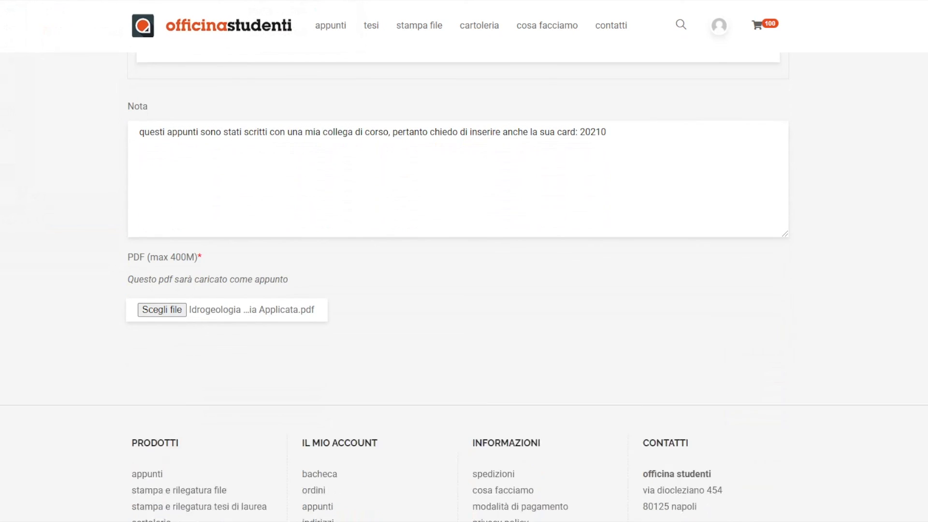